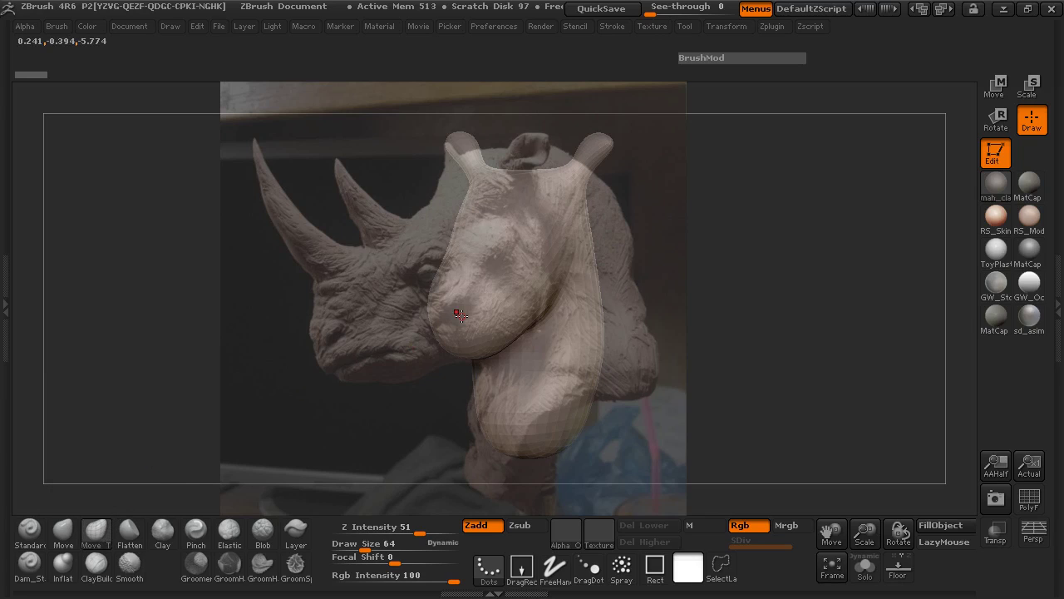
Align the head model's side profile with the rhino reference photo, turning the model to check its form.
key("space")
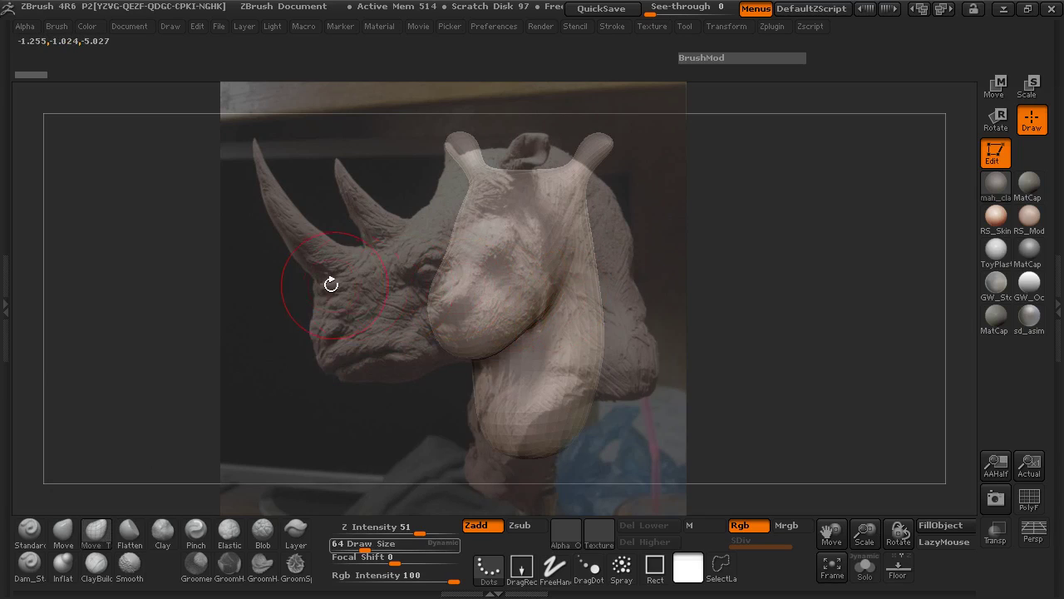
left_click_drag(349, 285, 370, 284)
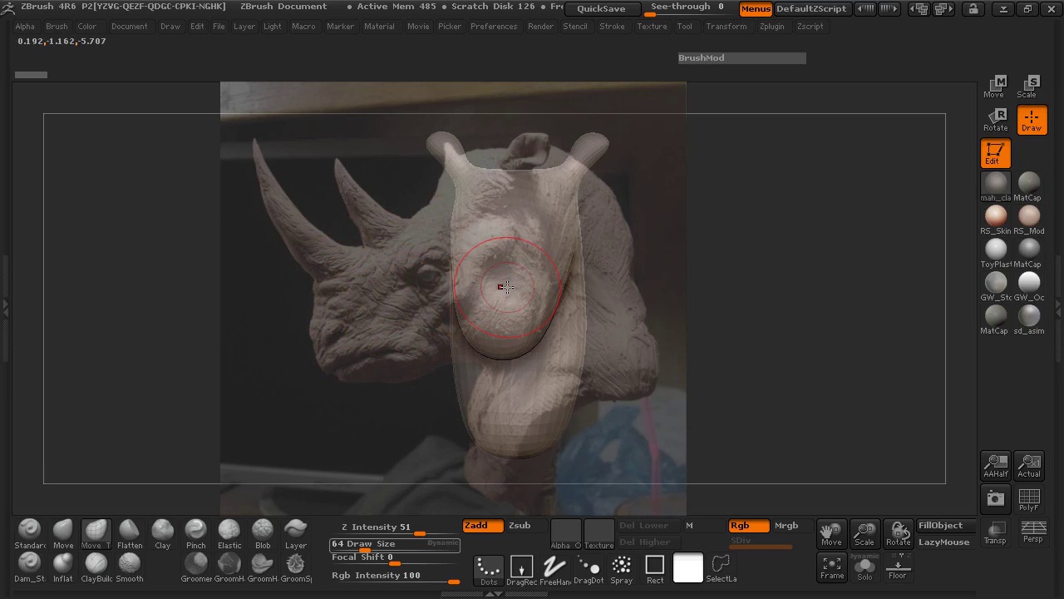
mouse_move(332, 309)
left_mouse_down()
mouse_move(266, 314)
mouse_move(281, 348)
mouse_move(275, 364)
left_mouse_up()
mouse_move(274, 365)
right_mouse_down("alt")
mouse_move(285, 360)
mouse_move(245, 364)
mouse_move(259, 364)
mouse_move(252, 375)
right_mouse_up("alt")
key("f")
mouse_move(254, 374)
left_mouse_down()
mouse_move(237, 375)
mouse_move(236, 389)
left_mouse_up()
right_click_drag(238, 387, 246, 388, "ctrl")
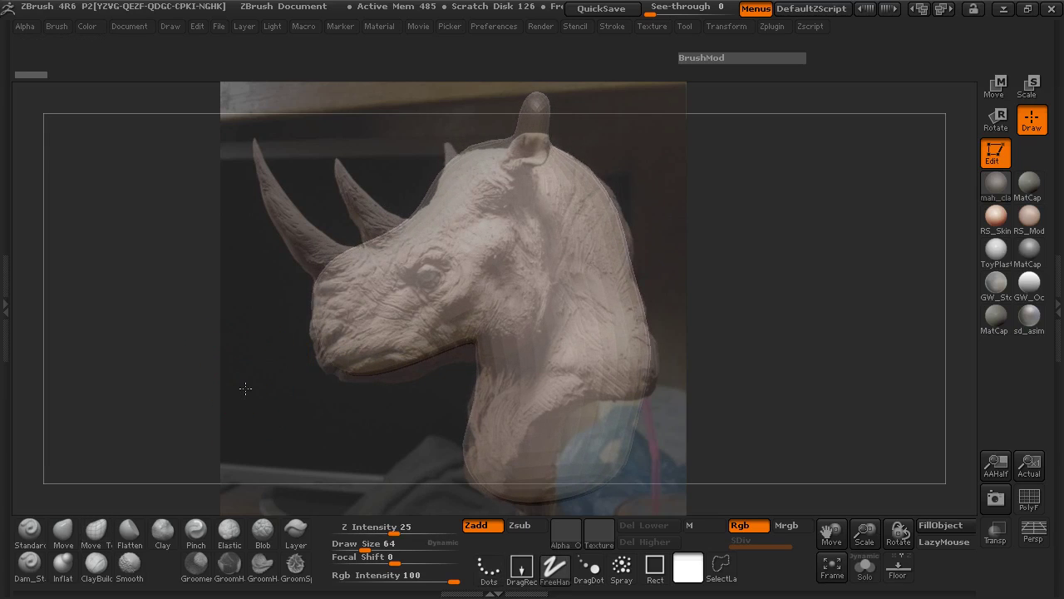
left_click_drag(236, 360, 237, 365, "alt")
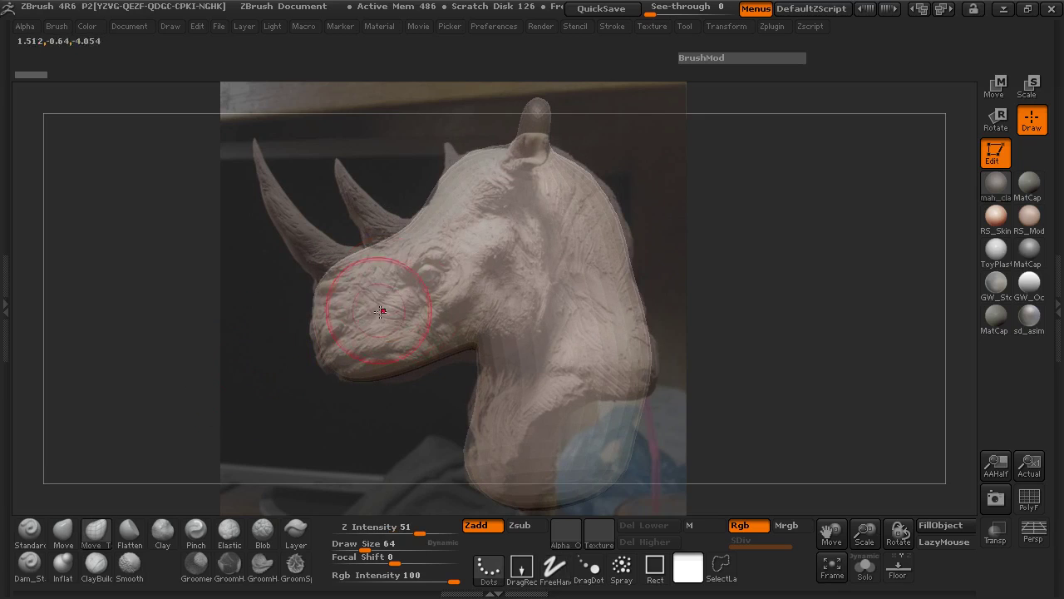
left_click_drag(254, 308, 437, 309)
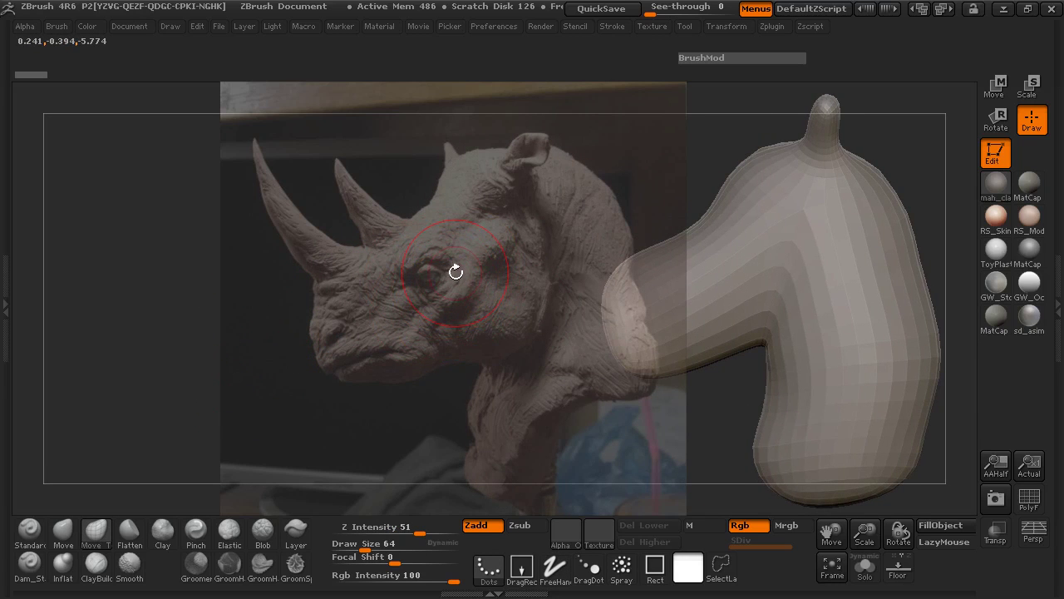
mouse_move(455, 272)
left_mouse_down()
mouse_move(305, 295)
mouse_move(124, 290)
mouse_move(120, 278)
left_mouse_up()
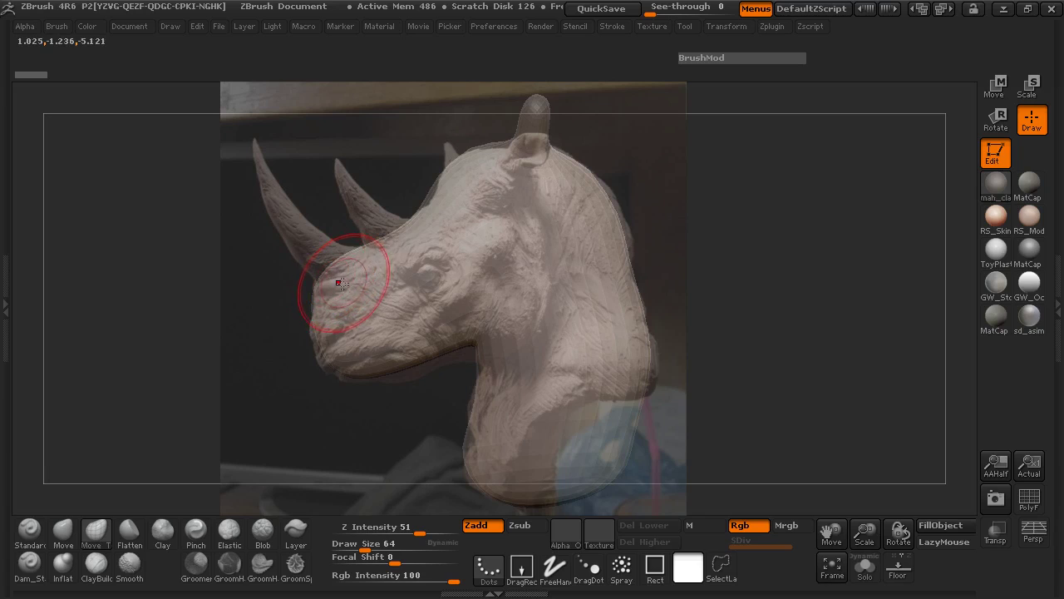
Pull the front and lower edge of the muzzle to the reference outline with the Move Topological brush.
left_click_drag(326, 284, 325, 286)
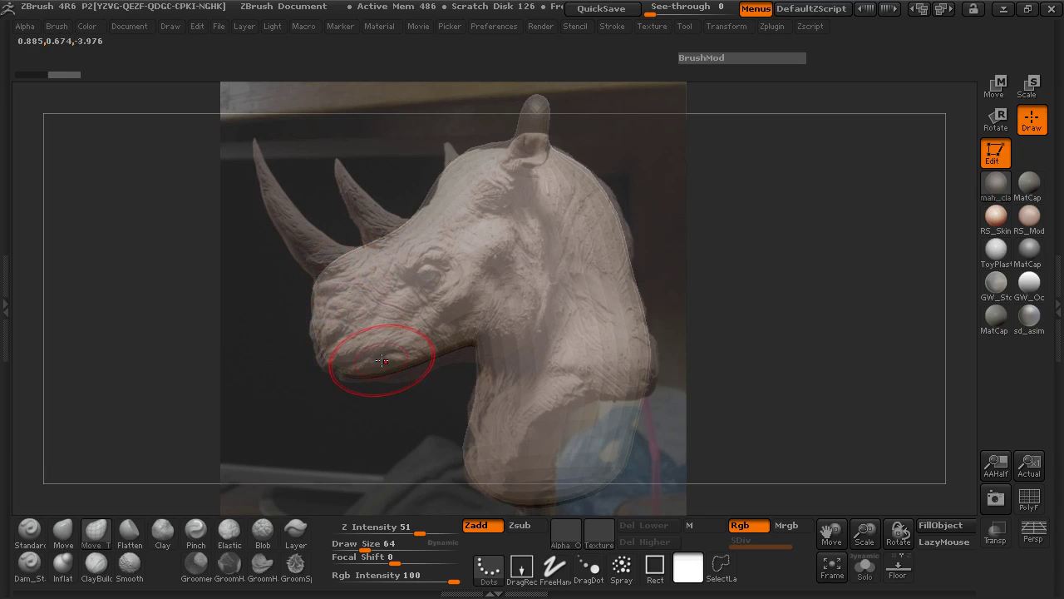
left_click_drag(380, 360, 336, 360)
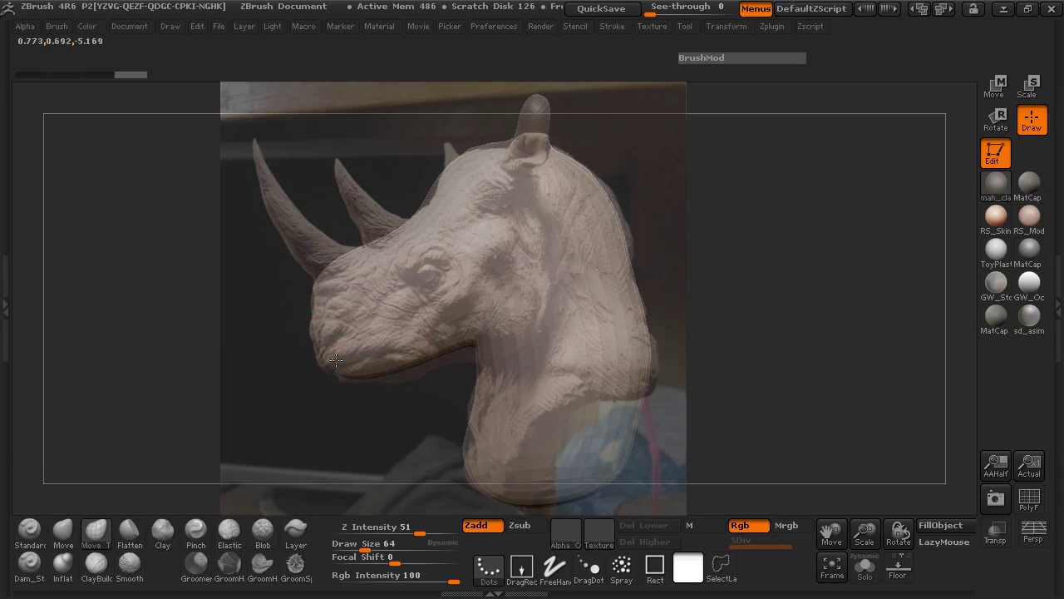
mouse_move(256, 352)
left_mouse_down()
mouse_move(395, 354)
mouse_move(388, 409)
mouse_move(330, 377)
mouse_move(408, 388)
mouse_move(361, 349)
left_mouse_up()
key("shift+z")
key("z")
mouse_move(506, 351)
left_mouse_down()
mouse_move(316, 337)
mouse_move(280, 316)
mouse_move(292, 315)
left_mouse_up()
left_click_drag(507, 409, 383, 408)
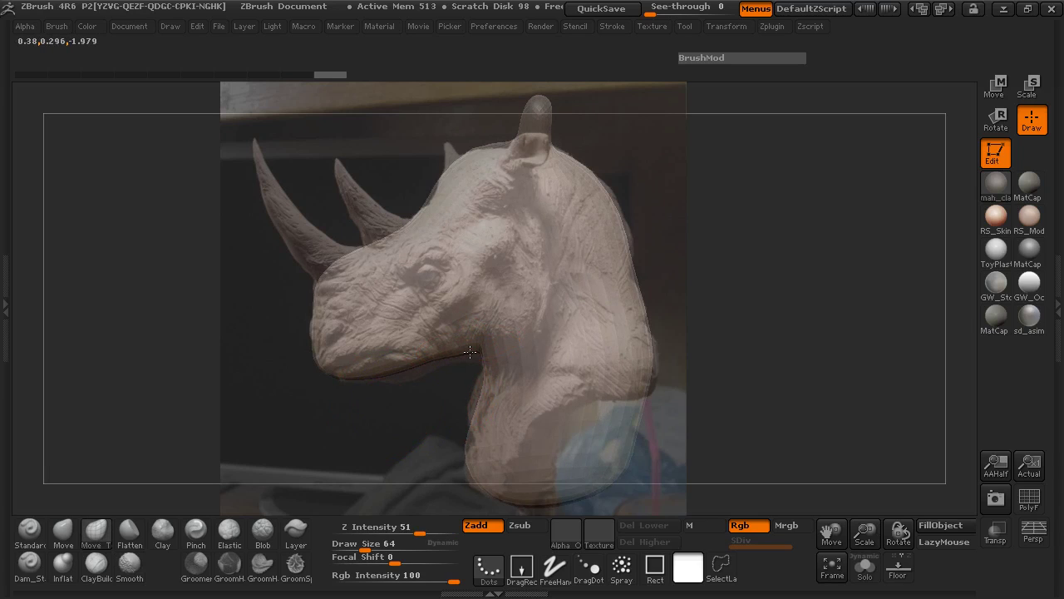
Pull the lower jaw down to the reference outline using draw size 106 and focal shift 36.
key("space")
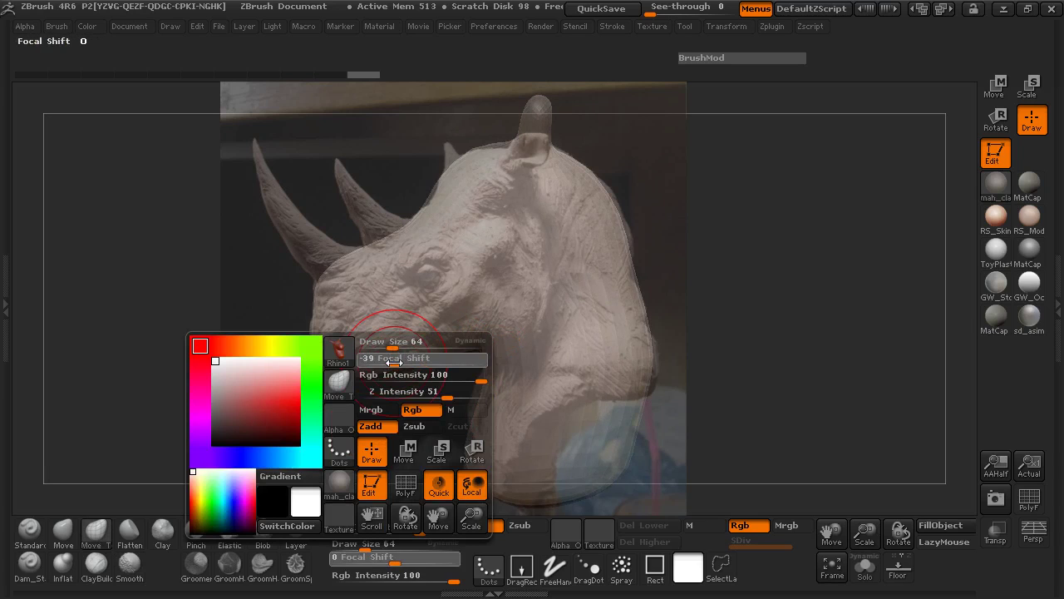
left_click_drag(444, 364, 452, 363)
left_click_drag(394, 349, 382, 375)
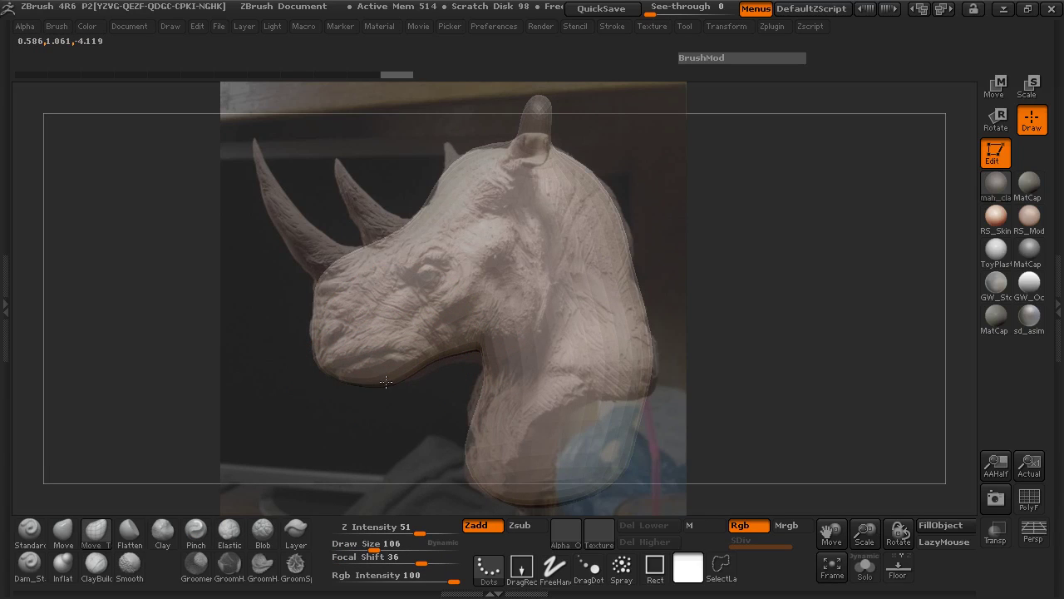
mouse_move(407, 380)
left_mouse_down()
mouse_move(370, 380)
mouse_move(404, 377)
left_mouse_up()
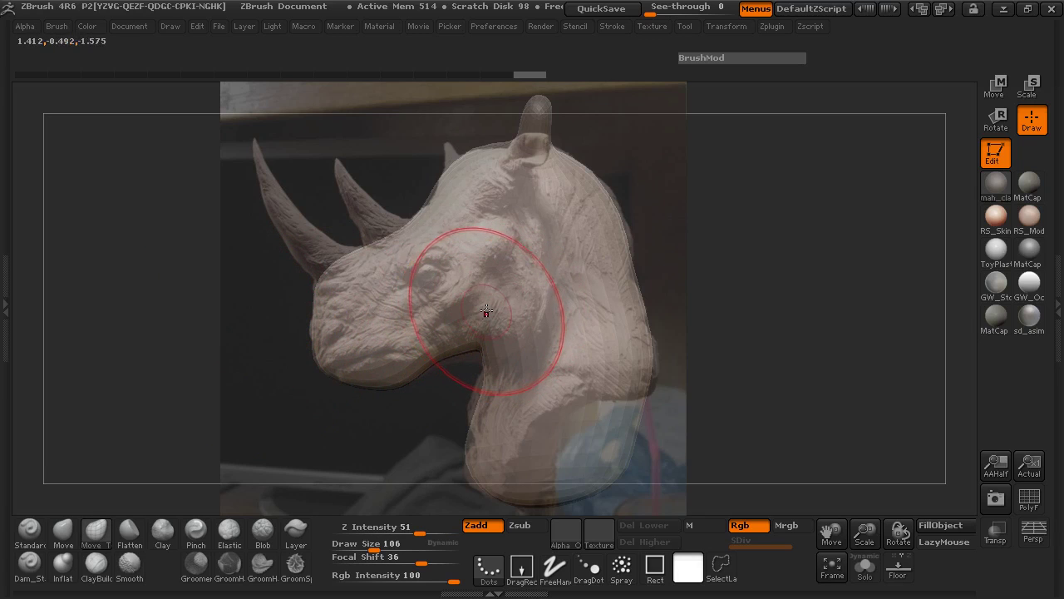
Hide the reference overlay and shape the cheek and rear jaw corner with the brush at draw size 80.
mouse_move(291, 320)
left_mouse_down()
mouse_move(232, 319)
mouse_move(279, 321)
left_mouse_up()
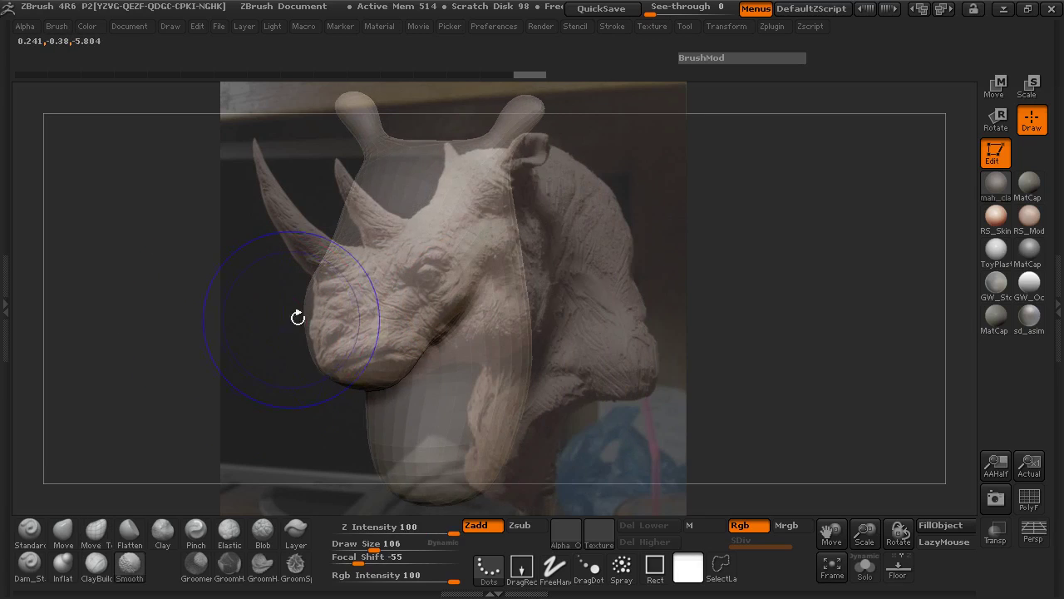
key("shift+z")
key("space")
left_click_drag(449, 301, 443, 302)
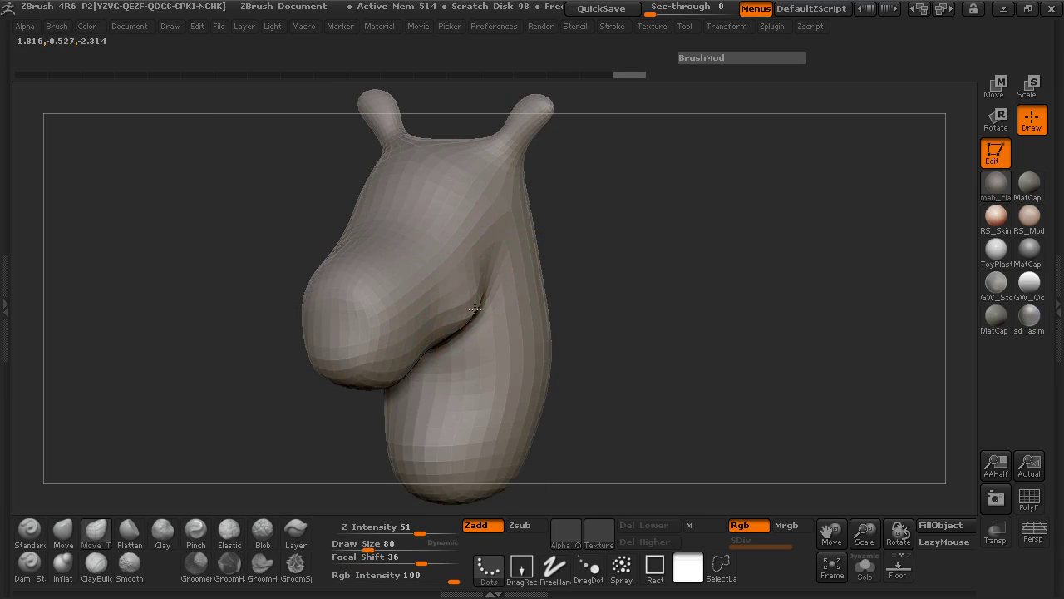
left_click_drag(654, 281, 588, 312)
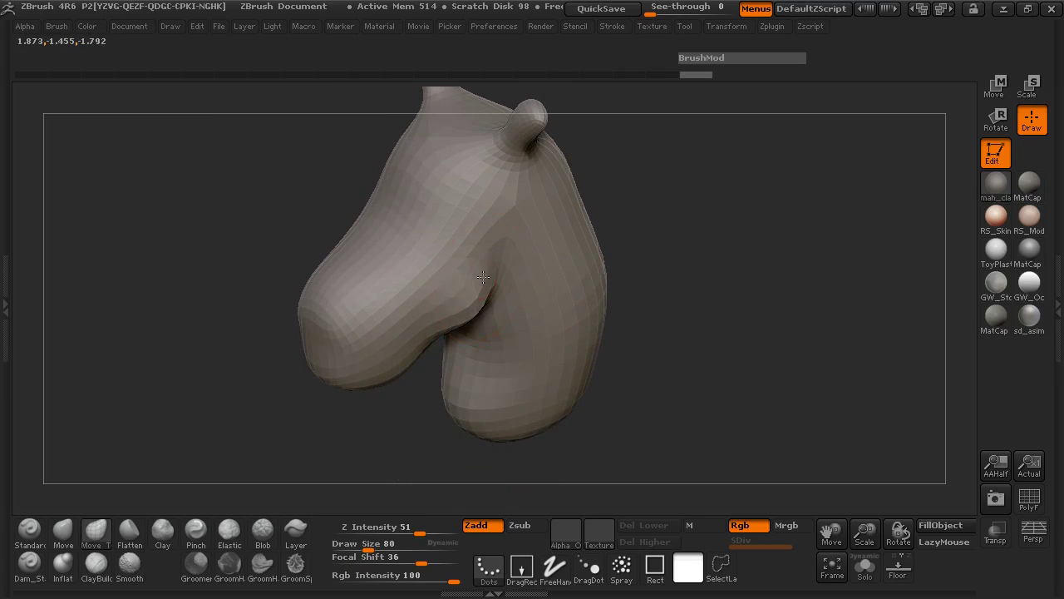
mouse_move(476, 302)
left_mouse_down()
mouse_move(534, 245)
mouse_move(639, 341)
mouse_move(684, 334)
mouse_move(689, 404)
mouse_move(665, 301)
mouse_move(703, 337)
mouse_move(584, 389)
mouse_move(641, 332)
mouse_move(468, 312)
left_mouse_up()
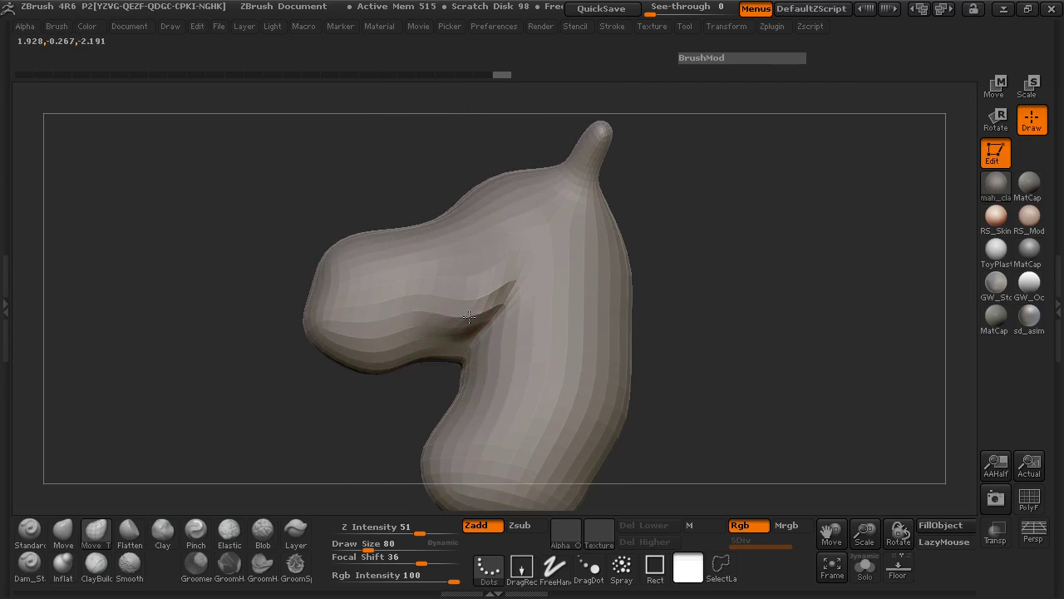
mouse_move(200, 345)
left_mouse_down()
mouse_move(247, 354)
mouse_move(254, 320)
mouse_move(291, 320)
left_mouse_up()
mouse_move(663, 316)
left_mouse_down()
mouse_move(599, 326)
mouse_move(564, 318)
left_mouse_up()
Show the reference overlay, realign the side profile and move the lower neck to form the shoulder edge.
key("shift+z")
key("z")
left_click_drag(250, 314, 243, 317, "alt")
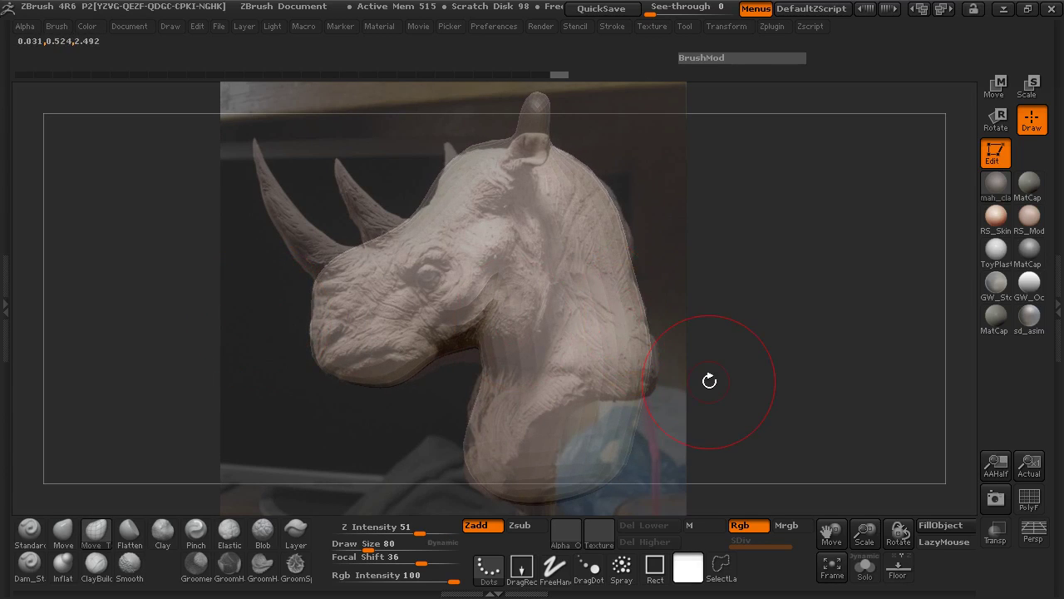
left_click_drag(706, 396, 734, 396)
left_click_drag(582, 393, 574, 385)
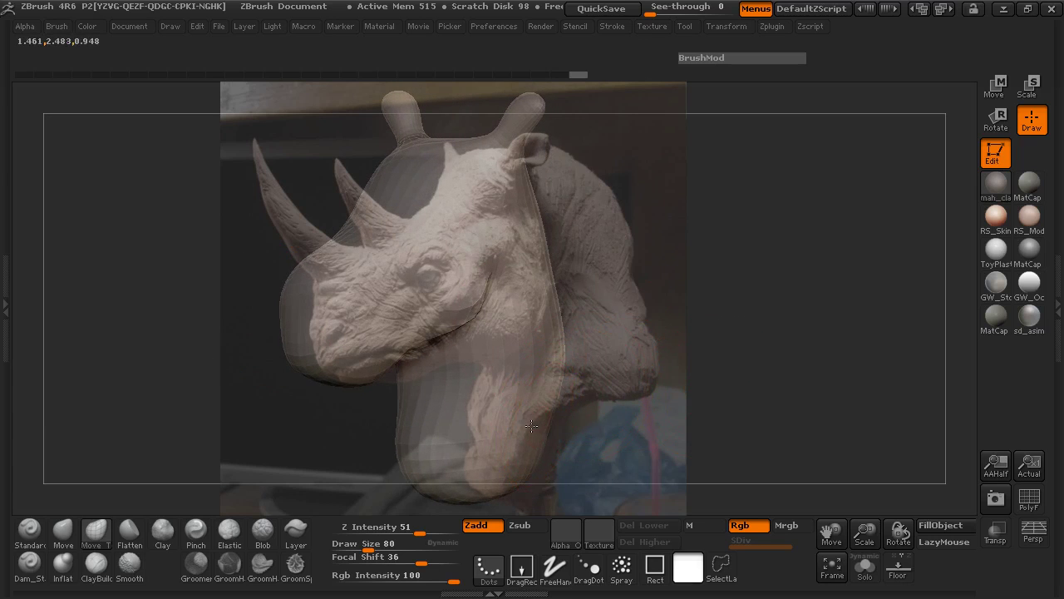
left_click_drag(532, 427, 494, 428)
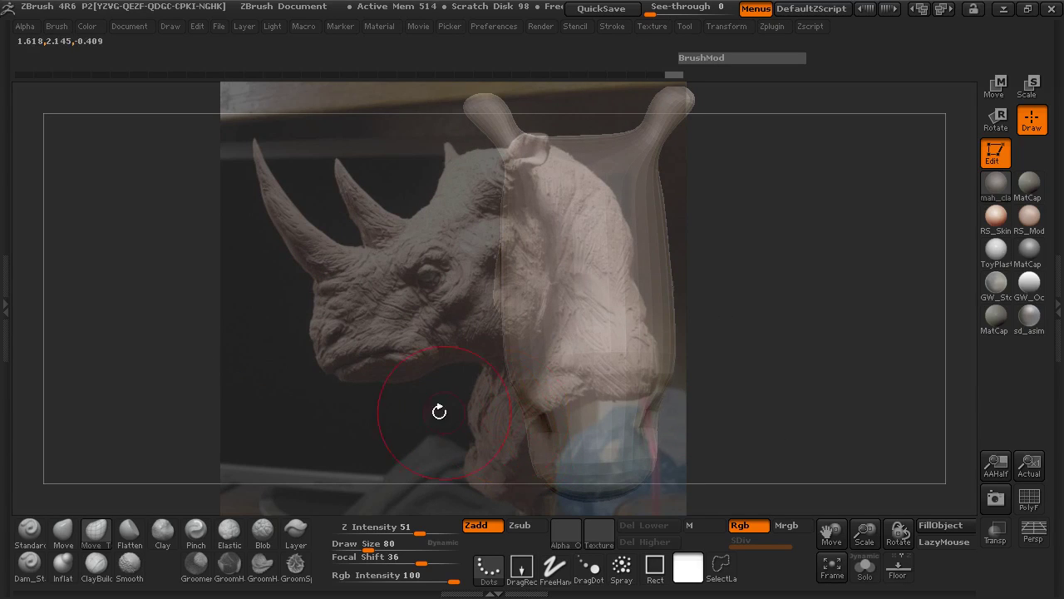
left_click_drag(451, 411, 536, 413)
left_click_drag(646, 409, 748, 415)
Shape the neck base below the shoulder with draw size 110 and focal shift -15, with the reference hidden.
key("space")
mouse_move(620, 364)
left_mouse_down()
mouse_move(602, 366)
mouse_move(599, 348)
mouse_move(618, 366)
left_mouse_up()
left_click_drag(639, 369, 635, 434)
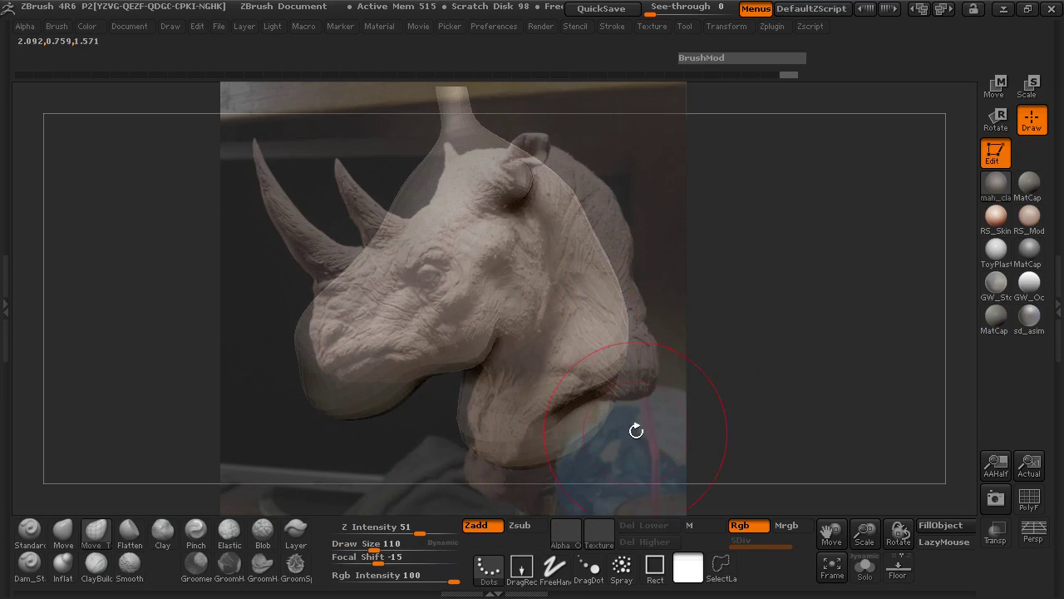
key("shift+z")
mouse_move(665, 364)
left_mouse_down()
mouse_move(641, 423)
mouse_move(566, 487)
mouse_move(505, 305)
mouse_move(734, 301)
mouse_move(741, 330)
mouse_move(740, 304)
mouse_move(656, 349)
left_mouse_up()
left_click_drag(599, 425, 519, 435)
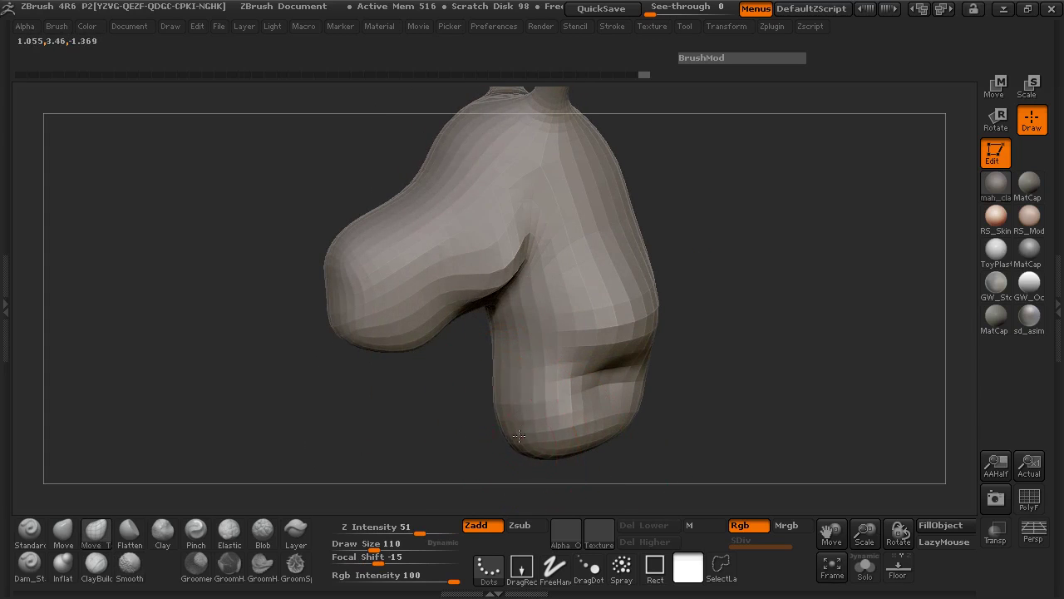
mouse_move(683, 432)
left_mouse_down()
mouse_move(776, 399)
mouse_move(803, 287)
mouse_move(755, 308)
mouse_move(724, 304)
left_mouse_up()
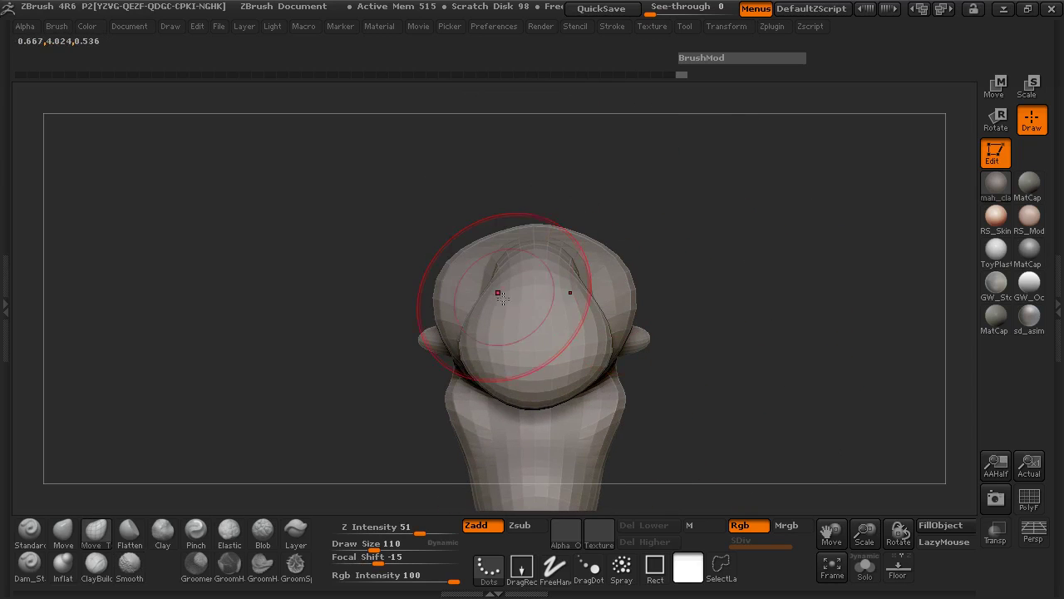
mouse_move(364, 265)
left_mouse_down()
mouse_move(482, 309)
mouse_move(629, 230)
mouse_move(628, 263)
mouse_move(660, 299)
mouse_move(623, 299)
mouse_move(606, 375)
mouse_move(458, 370)
mouse_move(478, 341)
mouse_move(537, 311)
mouse_move(613, 388)
mouse_move(228, 374)
mouse_move(678, 386)
mouse_move(708, 361)
mouse_move(743, 363)
left_mouse_up()
Match the back of the neck to the reference outline in side view using draw size 97.
key("shift+z")
key("z")
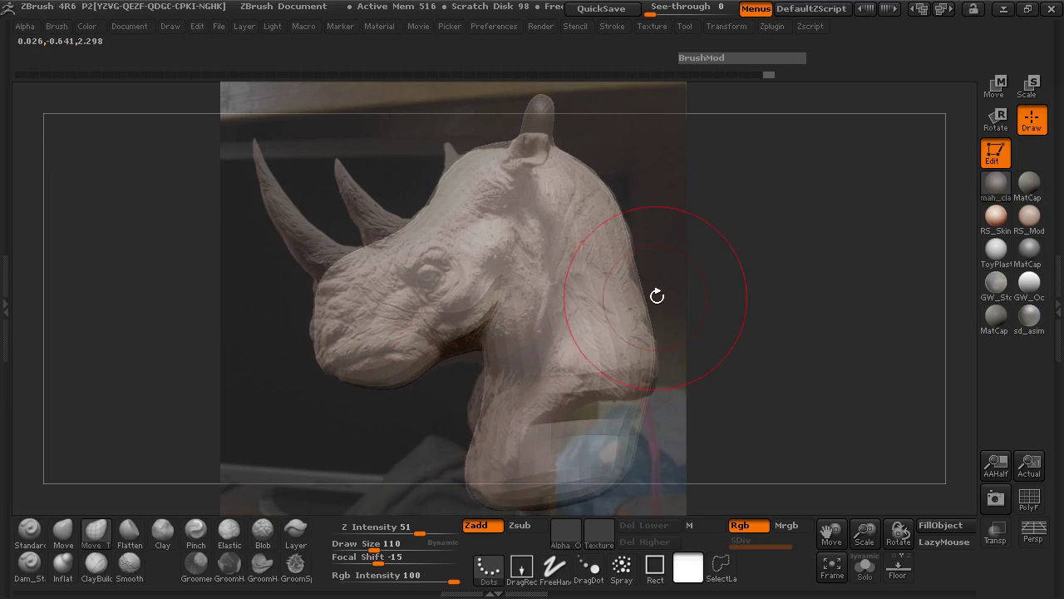
key("space")
left_click_drag(642, 284, 635, 285)
key("space")
left_click_drag(623, 265, 626, 240)
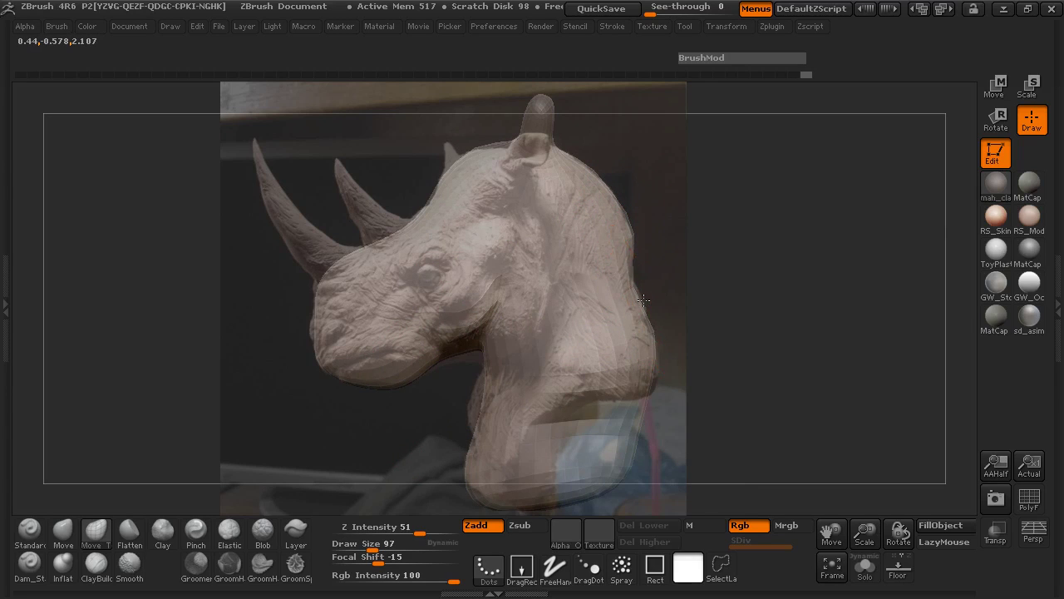
Refine the dip between the nape and the shoulder hump with the brush at draw size 65.
key("space")
left_click_drag(641, 304, 639, 311)
mouse_move(712, 313)
left_mouse_down()
mouse_move(586, 316)
mouse_move(656, 314)
left_mouse_up()
left_click_drag(659, 305, 668, 301)
Adjust the lower edge of the ears from a close view without the overlay, and show the reference again.
key("shift+z")
left_click_drag(740, 317, 697, 330)
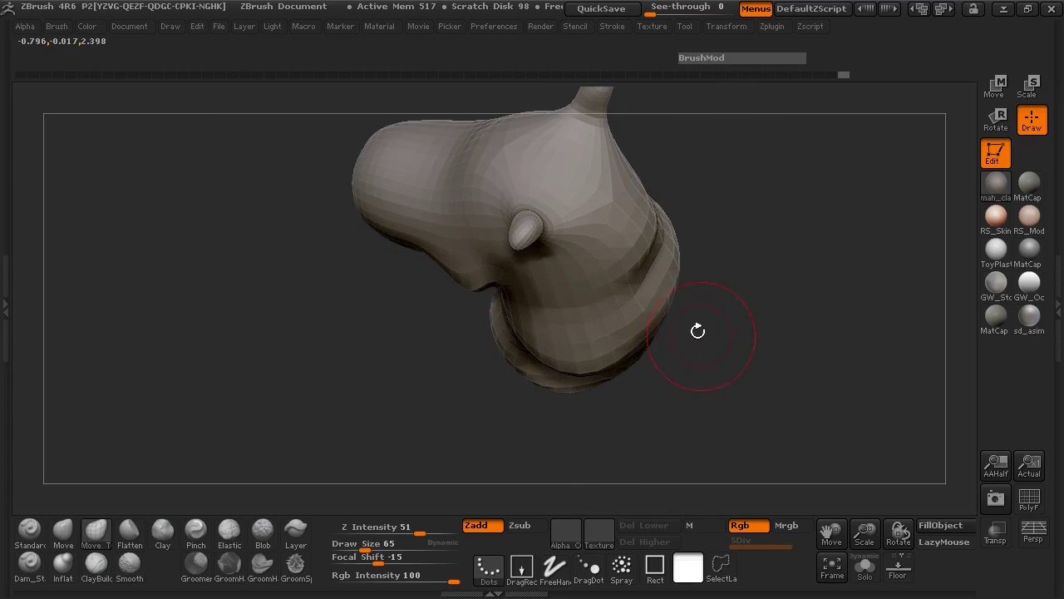
mouse_move(644, 332)
left_mouse_down()
mouse_move(690, 308)
mouse_move(791, 304)
mouse_move(811, 326)
mouse_move(784, 313)
mouse_move(773, 325)
mouse_move(717, 316)
mouse_move(748, 355)
mouse_move(812, 352)
mouse_move(767, 301)
mouse_move(734, 375)
mouse_move(717, 314)
mouse_move(740, 319)
mouse_move(760, 252)
mouse_move(741, 364)
left_mouse_up()
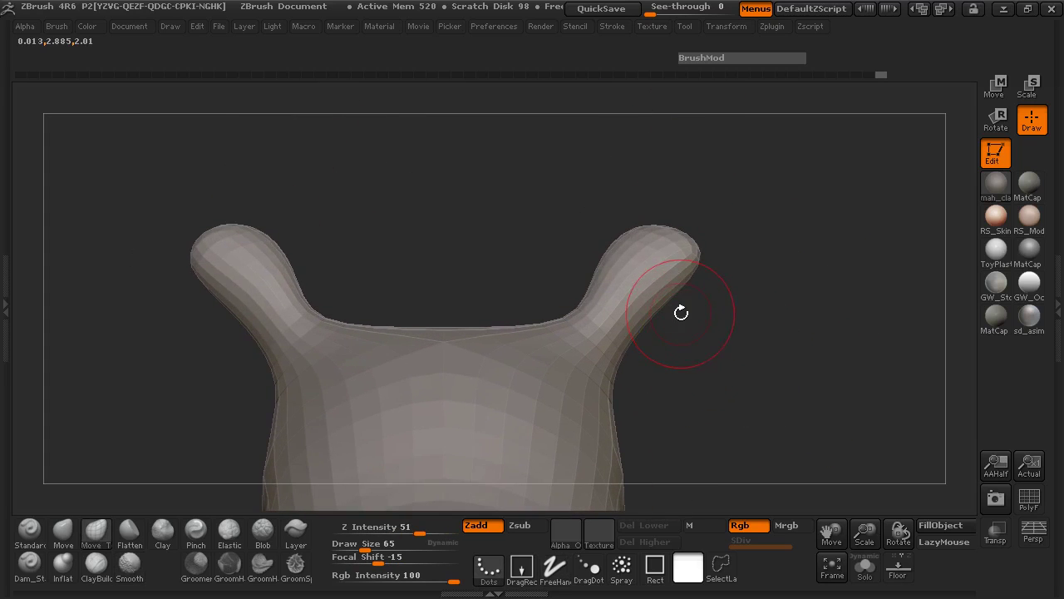
left_click_drag(663, 300, 673, 312)
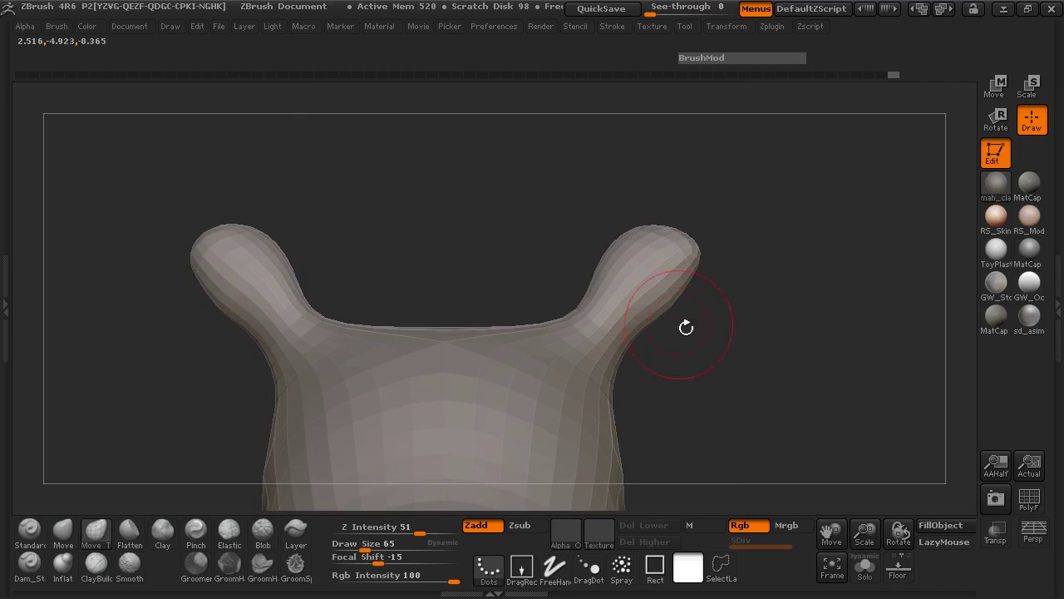
key("shift+z")
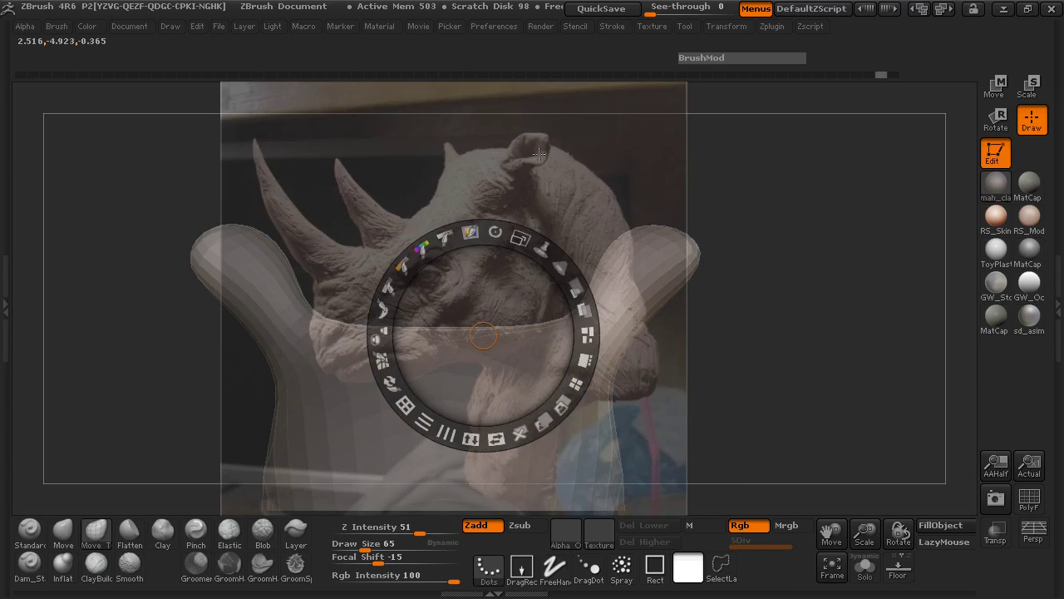
key("z")
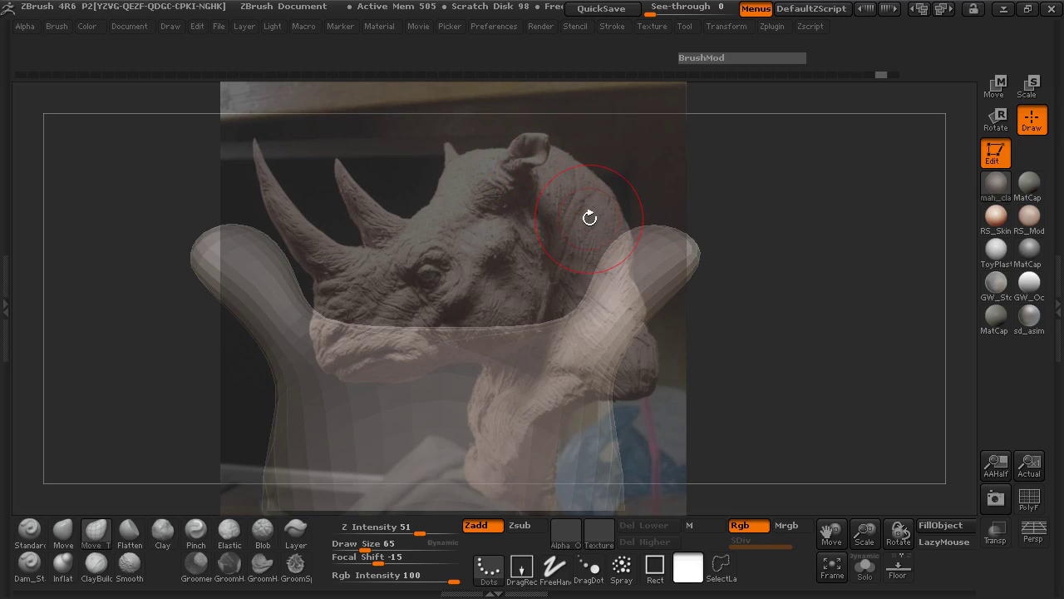
key("shift+z")
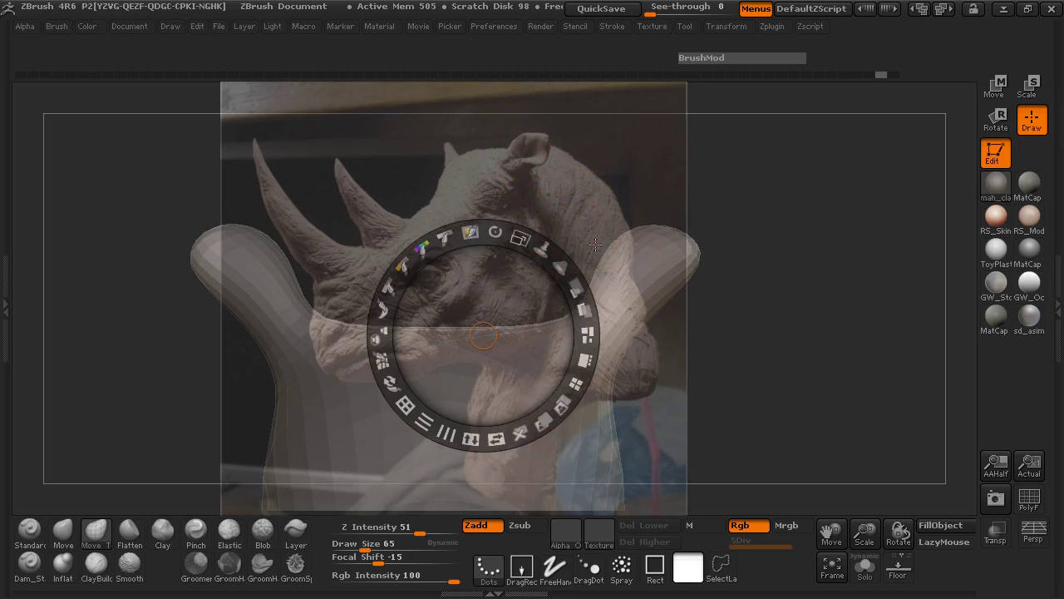
key("z")
Widen the ears outward and lower them symmetrically with the brush at draw size 140.
key("space")
mouse_move(623, 251)
left_mouse_down()
mouse_move(719, 247)
mouse_move(705, 237)
mouse_move(638, 247)
mouse_move(632, 260)
mouse_move(665, 263)
left_mouse_up()
key("space")
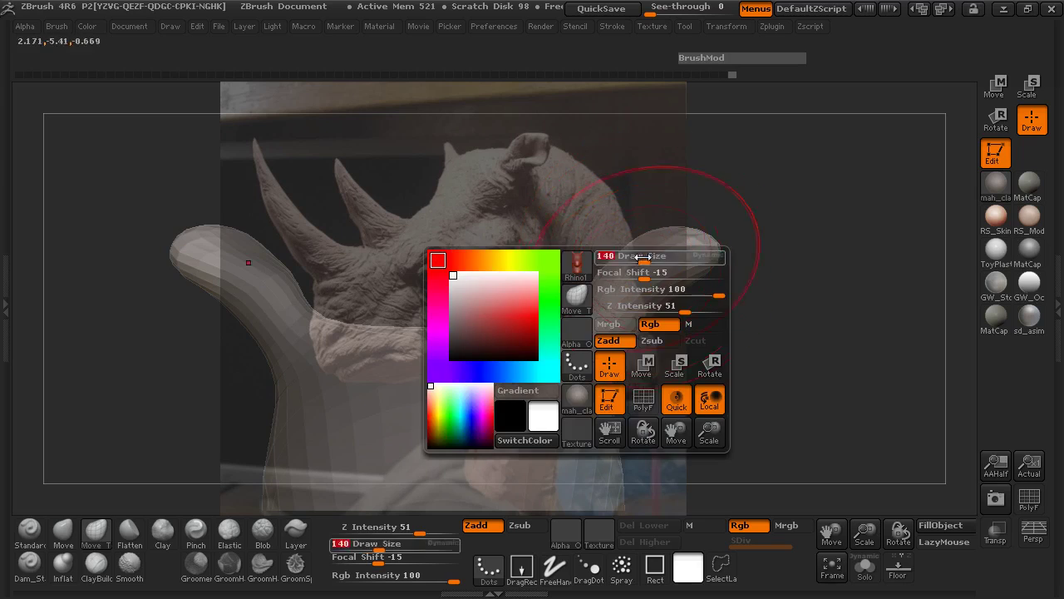
left_click_drag(676, 301, 679, 329)
left_click_drag(711, 275, 740, 347)
mouse_move(665, 335)
left_mouse_down()
mouse_move(646, 379)
mouse_move(647, 367)
left_mouse_up()
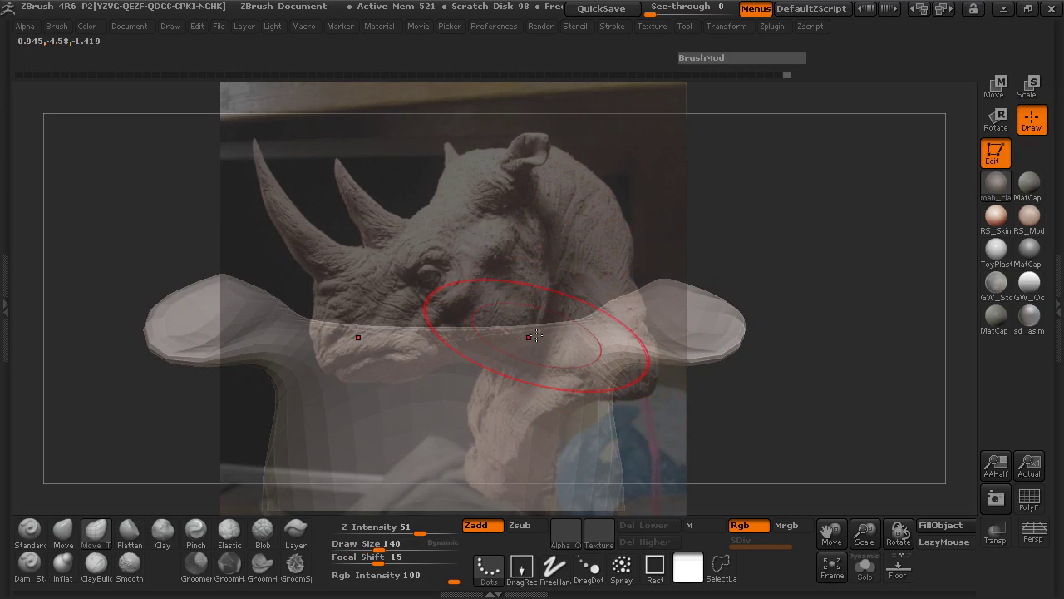
Reshape the crown between the ears and the sides of the head below them, checking the form from above.
left_click_drag(543, 319, 444, 293)
left_click_drag(328, 358, 214, 255)
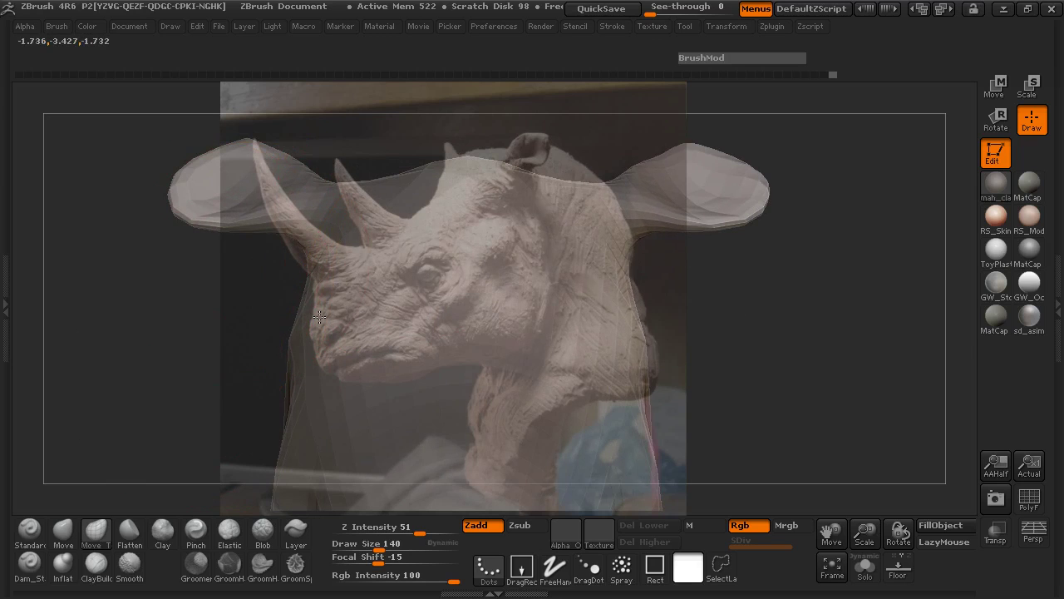
left_click_drag(237, 301, 223, 307)
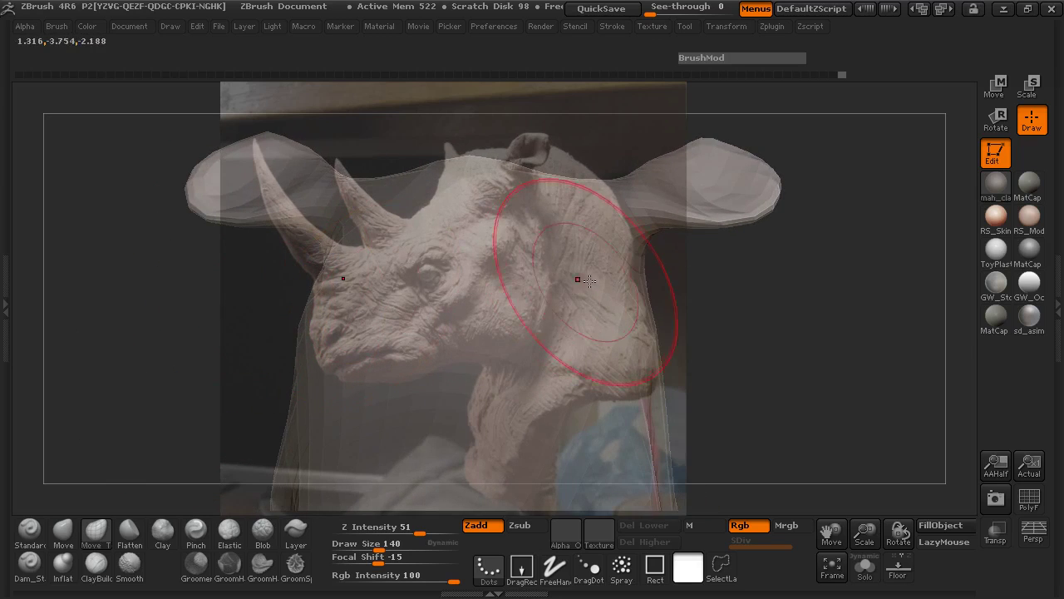
key("shift+z")
mouse_move(615, 287)
left_mouse_down()
mouse_move(633, 291)
mouse_move(499, 292)
mouse_move(357, 235)
mouse_move(436, 266)
mouse_move(613, 252)
mouse_move(684, 283)
mouse_move(693, 441)
mouse_move(742, 327)
mouse_move(499, 297)
left_mouse_up()
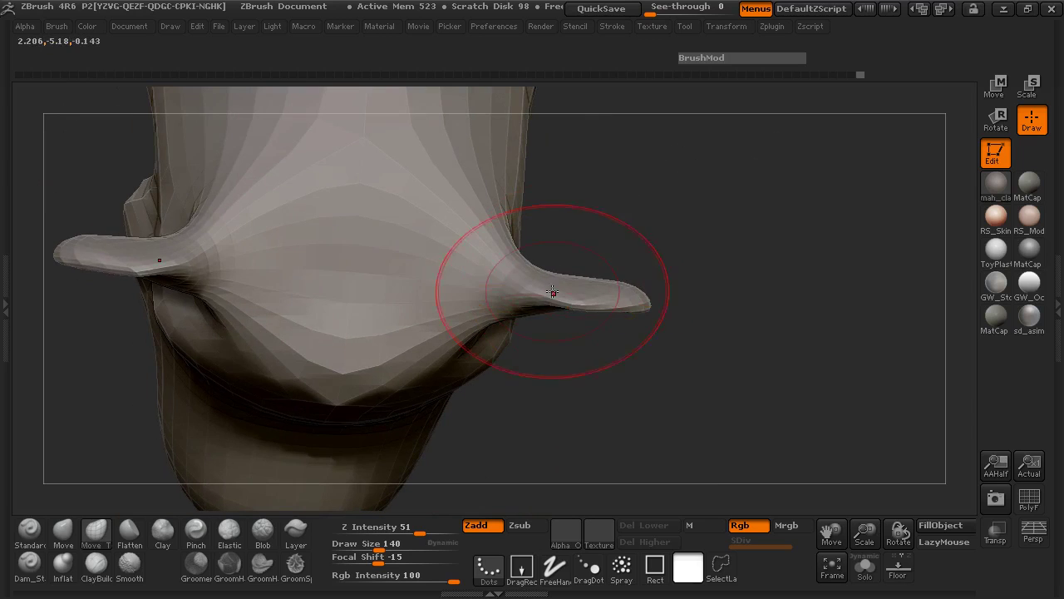
Refine the shape of both ears symmetrically with the brush at draw size 101.
mouse_move(607, 279)
left_mouse_down()
mouse_move(622, 155)
mouse_move(646, 302)
mouse_move(623, 304)
mouse_move(632, 292)
mouse_move(704, 358)
left_mouse_up()
key("space")
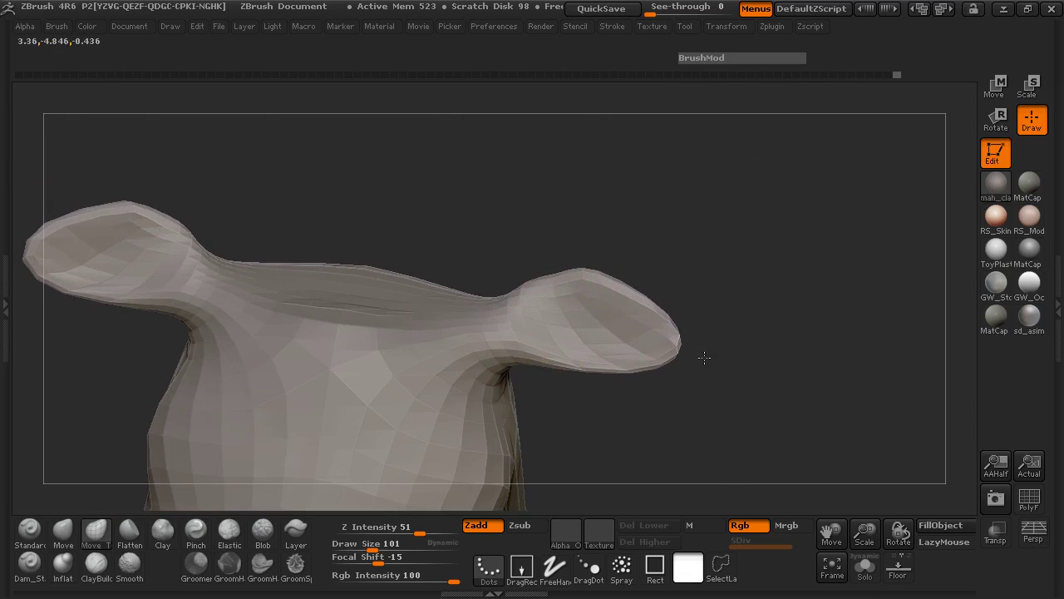
left_click_drag(600, 282, 602, 287)
left_click_drag(676, 266, 708, 196, "alt")
mouse_move(668, 375)
left_mouse_down()
mouse_move(587, 344)
mouse_move(657, 345)
left_mouse_up()
Reshape the crown between the ears with the brush at draw size 151.
key("space")
left_click_drag(414, 234, 425, 235)
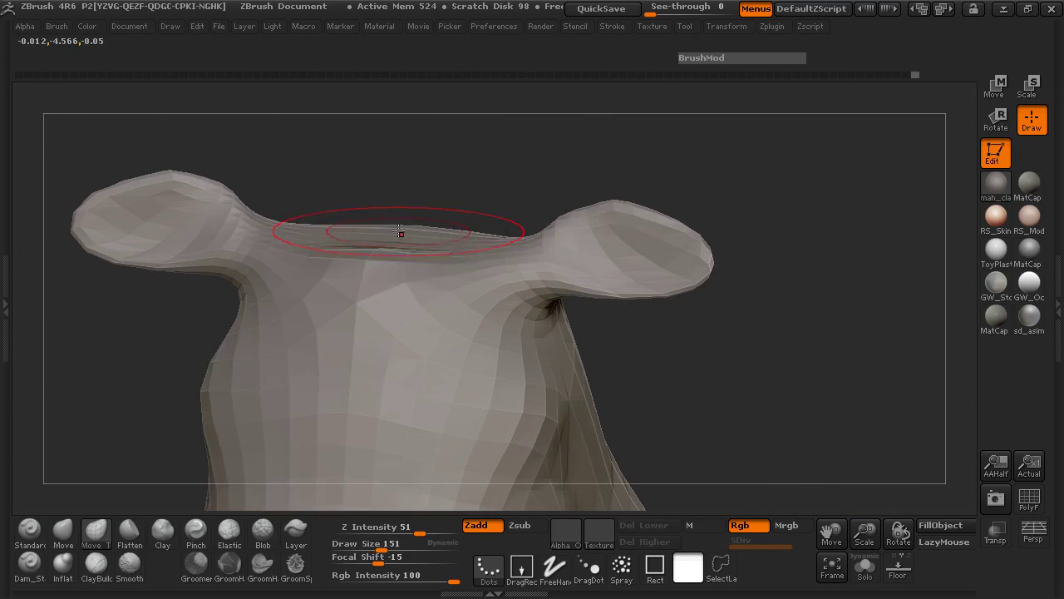
mouse_move(517, 182)
left_mouse_down()
mouse_move(191, 191)
mouse_move(249, 357)
mouse_move(802, 334)
mouse_move(435, 306)
mouse_move(416, 268)
left_mouse_up()
mouse_move(625, 339)
left_mouse_down()
mouse_move(610, 336)
mouse_move(615, 226)
left_mouse_up()
left_click_drag(665, 285, 772, 31, "alt")
right_click_drag(508, 293, 429, 278, "ctrl")
left_click_drag(281, 268, 377, 284)
Examine the ears, crown and sides of the head from several angles and distances.
left_click_drag(724, 324, 642, 383)
left_click_drag(526, 390, 702, 367)
mouse_move(749, 328)
left_mouse_down()
mouse_move(739, 366)
mouse_move(660, 356)
mouse_move(681, 349)
mouse_move(673, 338)
mouse_move(731, 360)
mouse_move(753, 355)
mouse_move(730, 322)
left_mouse_up()
mouse_move(730, 321)
right_mouse_down("ctrl")
mouse_move(746, 334)
mouse_move(760, 321)
right_mouse_up("ctrl")
mouse_move(759, 321)
left_mouse_down()
mouse_move(774, 421)
mouse_move(758, 358)
mouse_move(743, 351)
mouse_move(748, 397)
mouse_move(741, 289)
left_mouse_up()
left_click_drag(745, 239, 524, 318)
right_click_drag(524, 318, 463, 244, "ctrl")
mouse_move(249, 248)
left_mouse_down()
mouse_move(221, 249)
mouse_move(374, 241)
left_mouse_up()
mouse_move(865, 233)
left_mouse_down("alt")
mouse_move(794, 312)
mouse_move(818, 346)
left_mouse_up("alt")
Deepen the dip along the nose bridge in profile with the brush at draw size 106.
key("space")
left_click_drag(638, 301, 626, 299)
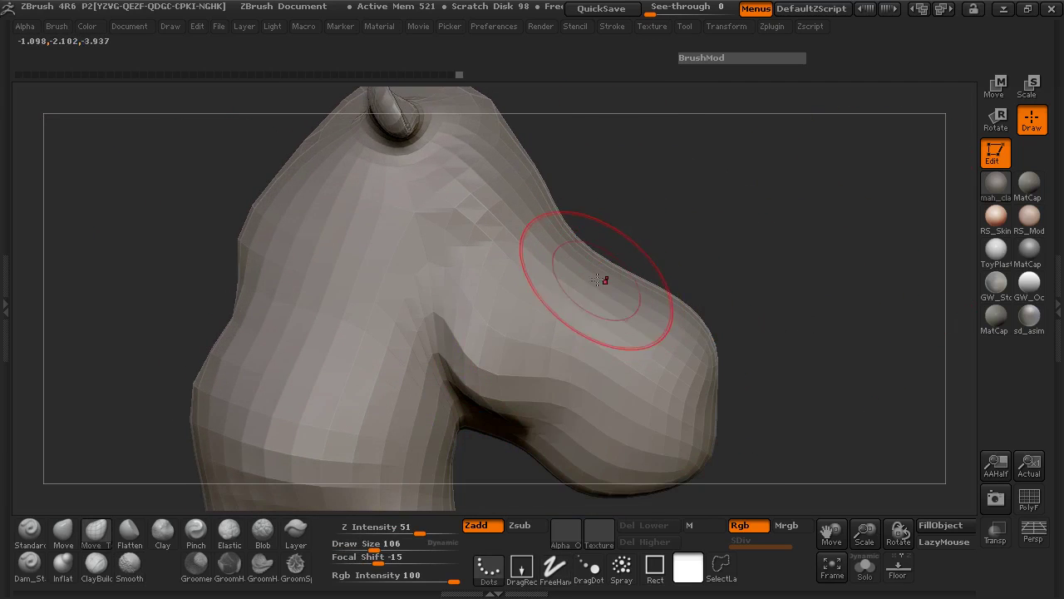
mouse_move(613, 258)
left_mouse_down()
mouse_move(539, 254)
mouse_move(507, 340)
mouse_move(475, 304)
mouse_move(464, 232)
left_mouse_up()
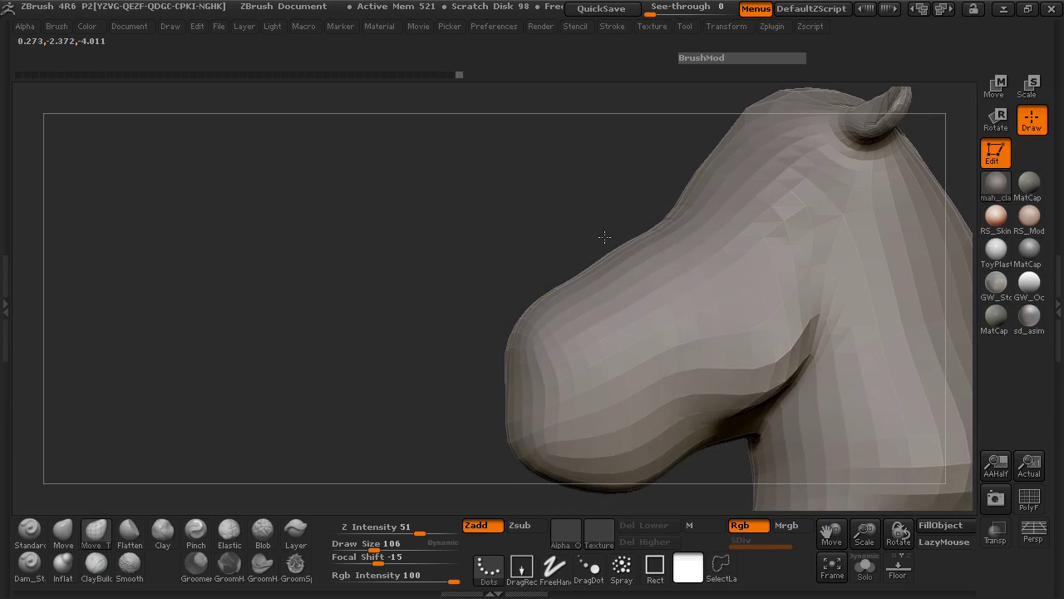
left_click_drag(475, 250, 495, 281)
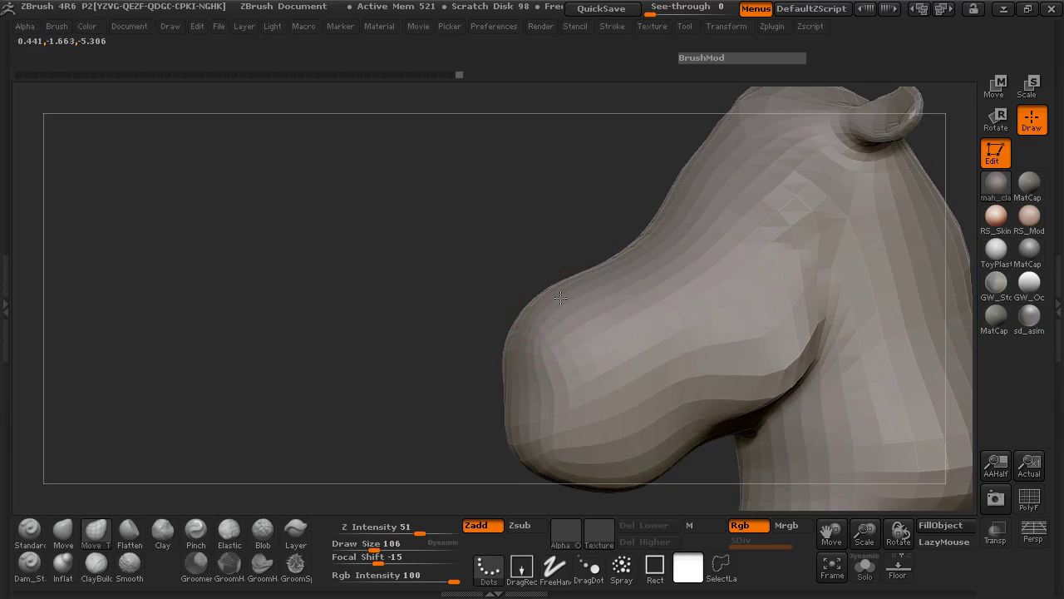
Refine the top of the snout with the brush at draw size 62, checking its shape from the front.
key("space")
left_click_drag(617, 270, 606, 269)
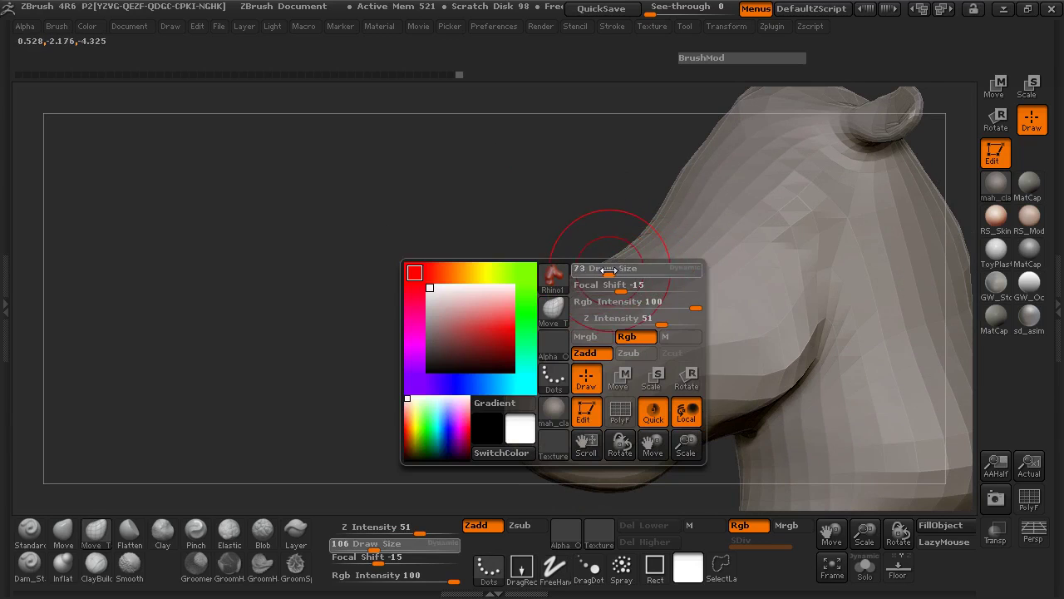
mouse_move(569, 242)
left_mouse_down()
mouse_move(616, 251)
mouse_move(590, 251)
left_mouse_up()
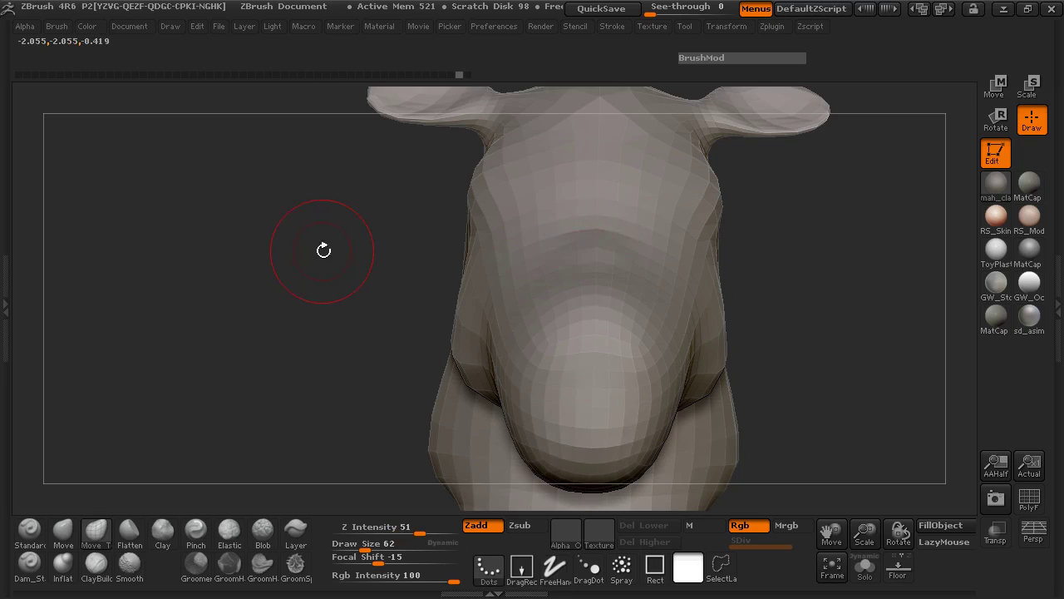
left_click_drag(324, 249, 508, 247)
left_click_drag(633, 245, 588, 254)
Show the reference photo again, line the side profile up with it and adjust the forehead and snout outline.
key("shift+z")
key("z")
left_click_drag(816, 278, 898, 280)
left_click_drag(337, 286, 164, 240)
mouse_move(831, 271)
left_mouse_down("shift")
mouse_move(812, 272)
mouse_move(722, 204)
mouse_move(724, 273)
mouse_move(764, 317)
mouse_move(791, 308)
mouse_move(777, 290)
left_mouse_up("shift")
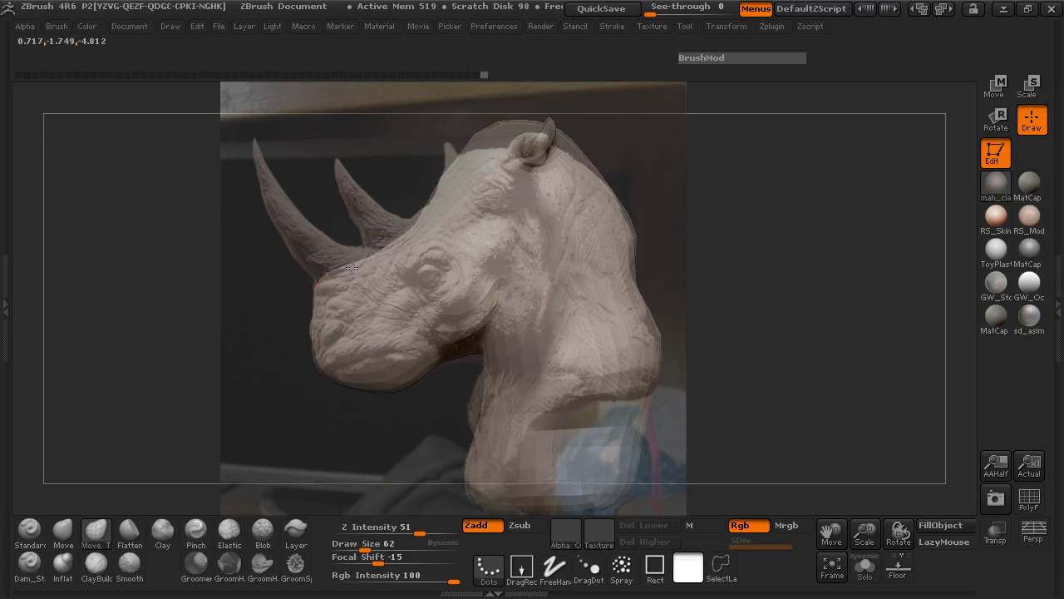
right_click_drag(307, 246, 280, 252)
mouse_move(280, 252)
left_mouse_down()
mouse_move(305, 243)
mouse_move(269, 238)
mouse_move(281, 242)
left_mouse_up()
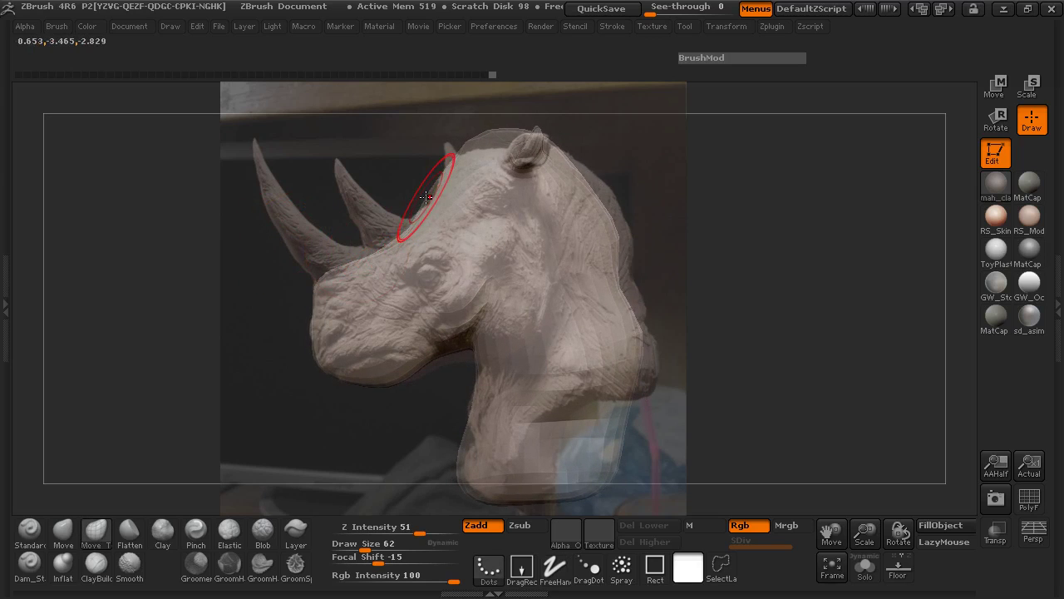
Realign the profile with the reference and fit the chin outline to it with the brush at draw size 49.
key("space")
left_click_drag(583, 201, 597, 202)
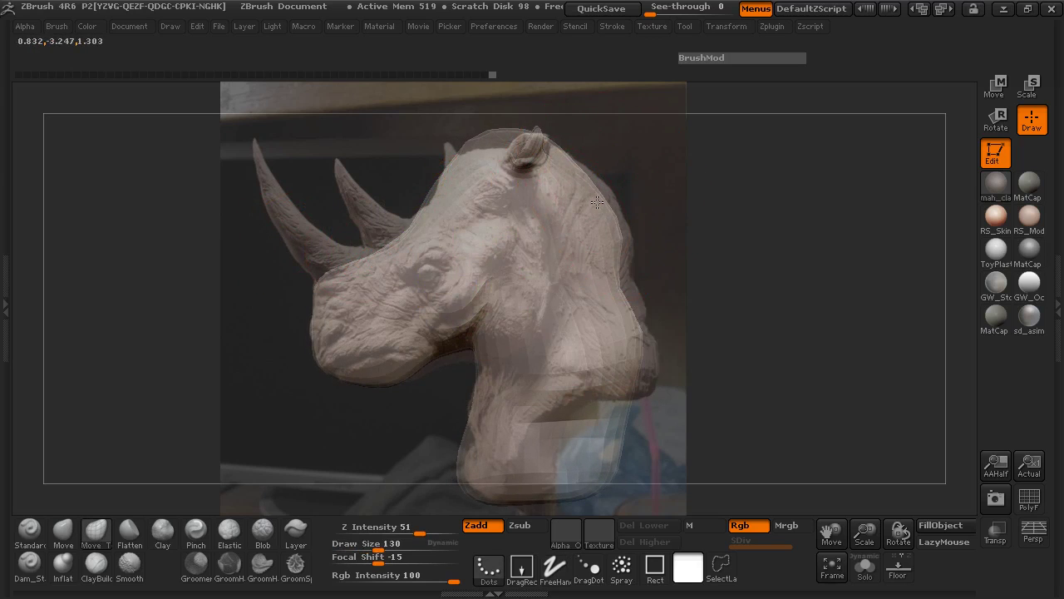
left_click_drag(670, 304, 674, 302)
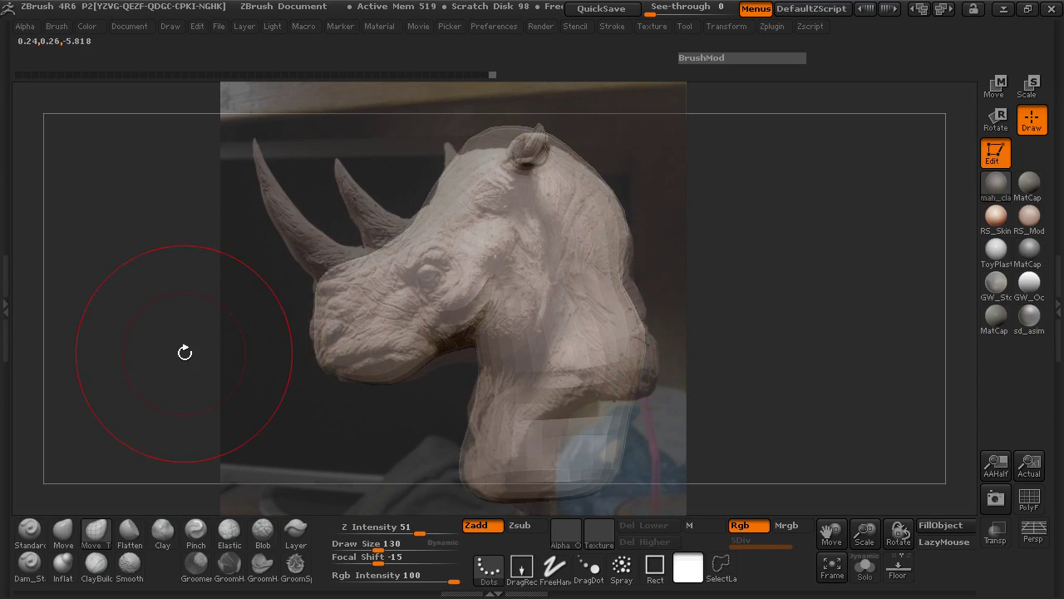
left_click_drag(205, 353, 249, 406)
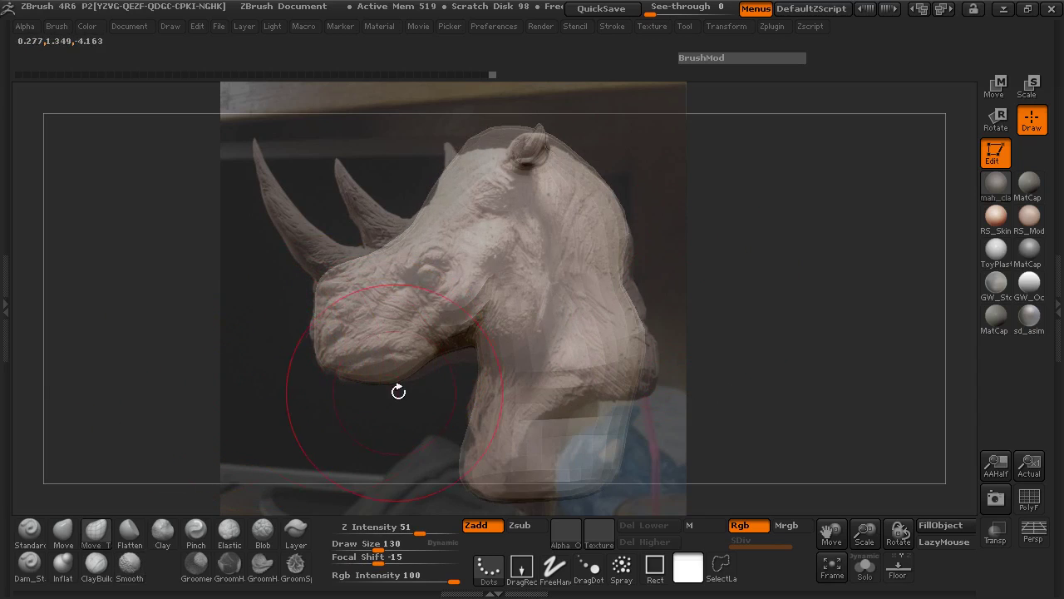
key("space")
left_click_drag(390, 349, 376, 348)
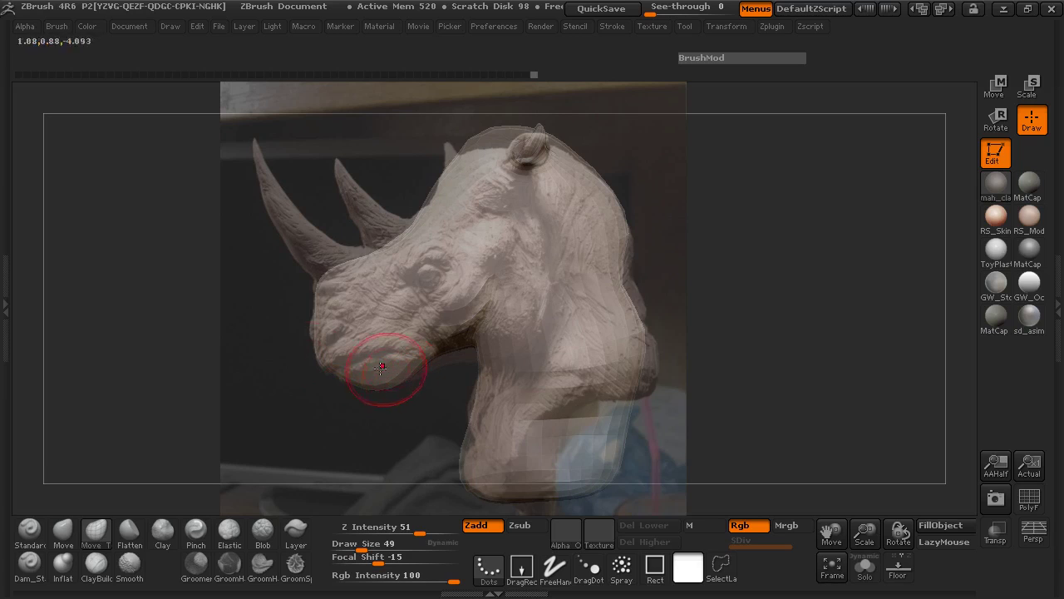
Reshape the jaw corner and cheek sides at draw sizes 120 and 84, and hide the reference photo.
key("space")
left_click_drag(442, 310, 455, 310)
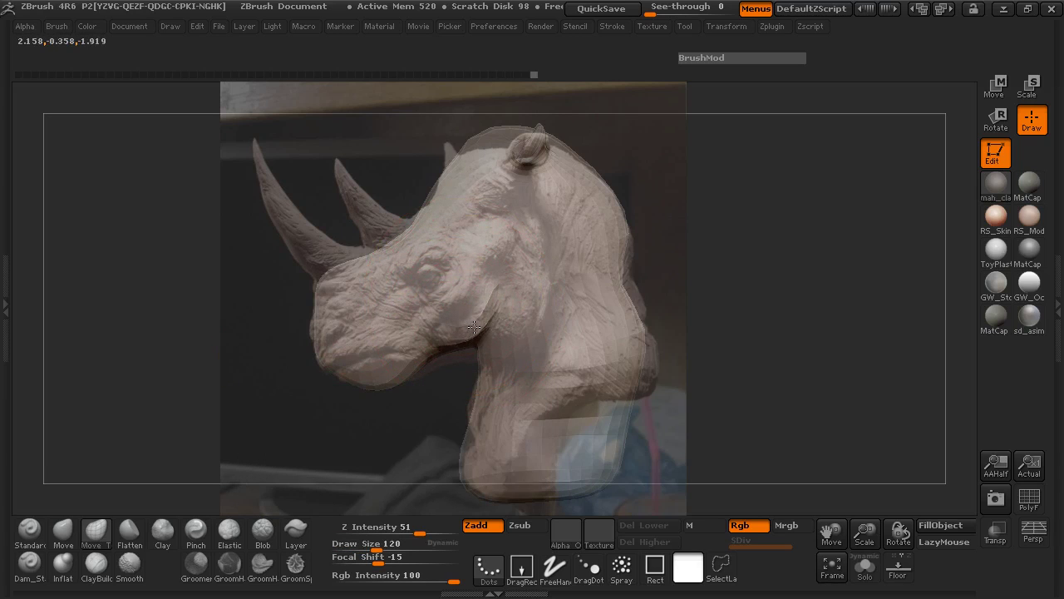
left_click_drag(218, 322, 274, 321)
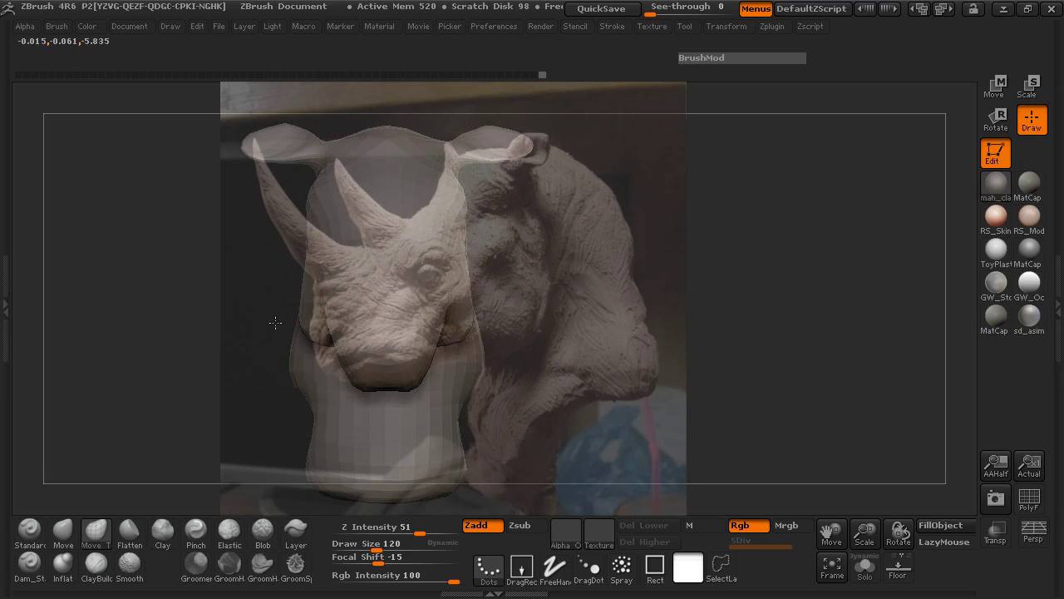
mouse_move(576, 318)
left_mouse_down()
mouse_move(458, 307)
mouse_move(470, 306)
left_mouse_up()
key("space")
left_click_drag(575, 313, 537, 318)
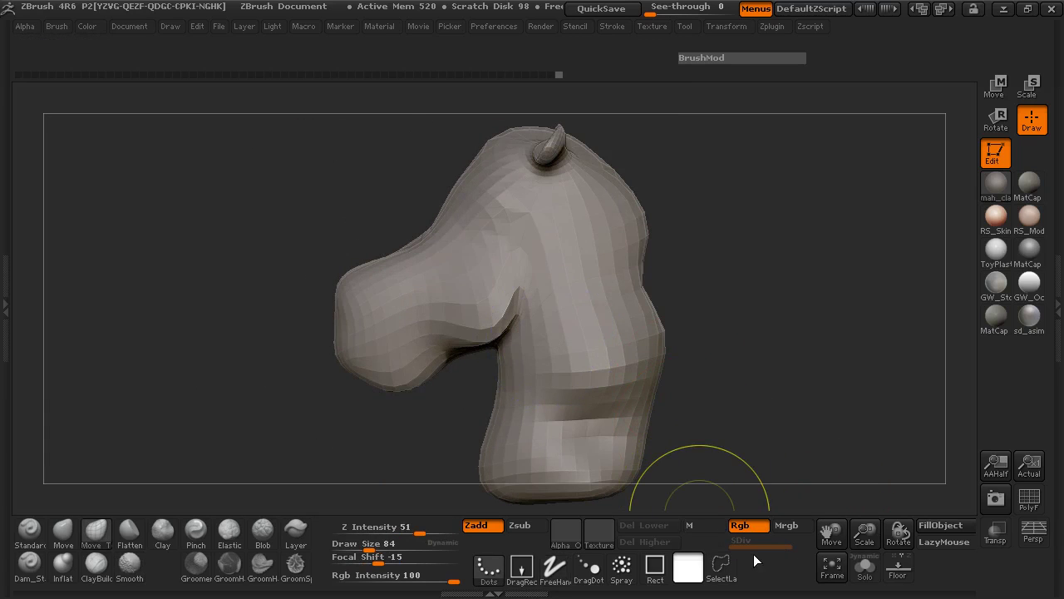
Subdivide the mesh once to level 2 and touch up the underside of the chin.
key("ctrl+d")
mouse_move(727, 312)
left_mouse_down()
mouse_move(808, 307)
mouse_move(723, 335)
mouse_move(751, 338)
mouse_move(587, 330)
left_mouse_up()
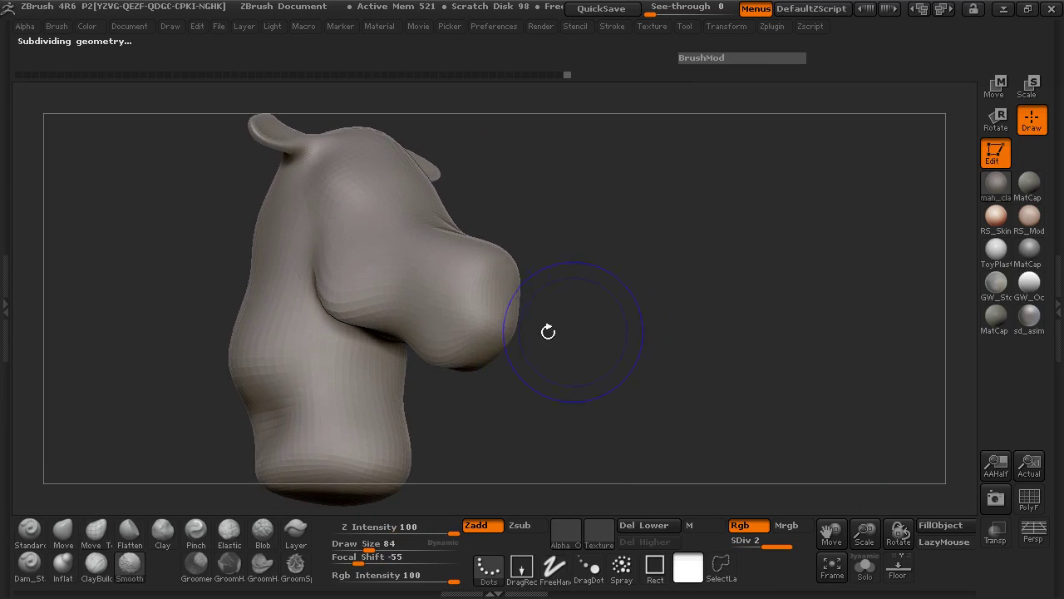
left_click_drag(712, 444, 342, 532, "shift")
left_click_drag(620, 394, 502, 356)
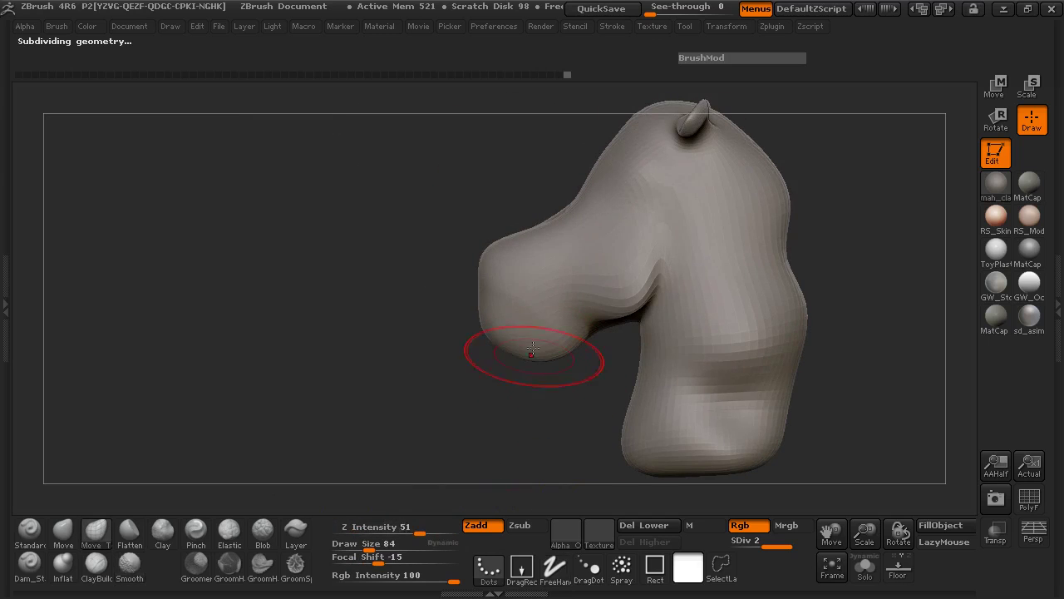
left_click_drag(357, 319, 517, 359, "shift")
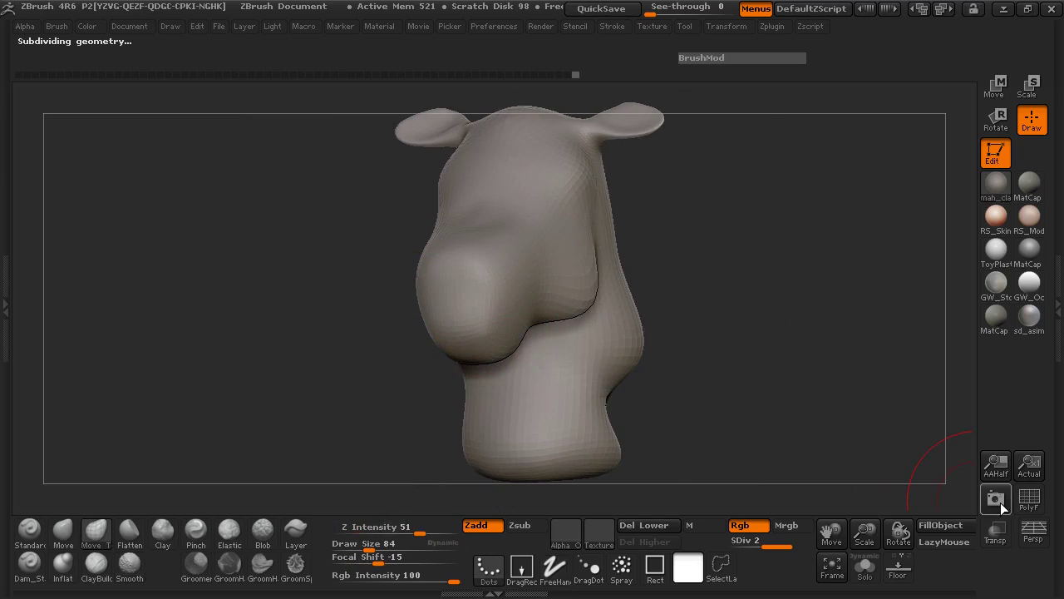
Display the polygon wireframe at subdivision level 1 and examine the topology around the crown and ears.
left_click(1029, 497)
left_click_drag(795, 381, 782, 372)
key("shift+d")
mouse_move(833, 346)
left_mouse_down()
mouse_move(879, 352)
mouse_move(758, 316)
mouse_move(542, 335)
left_mouse_up()
left_click_drag(235, 312, 422, 220)
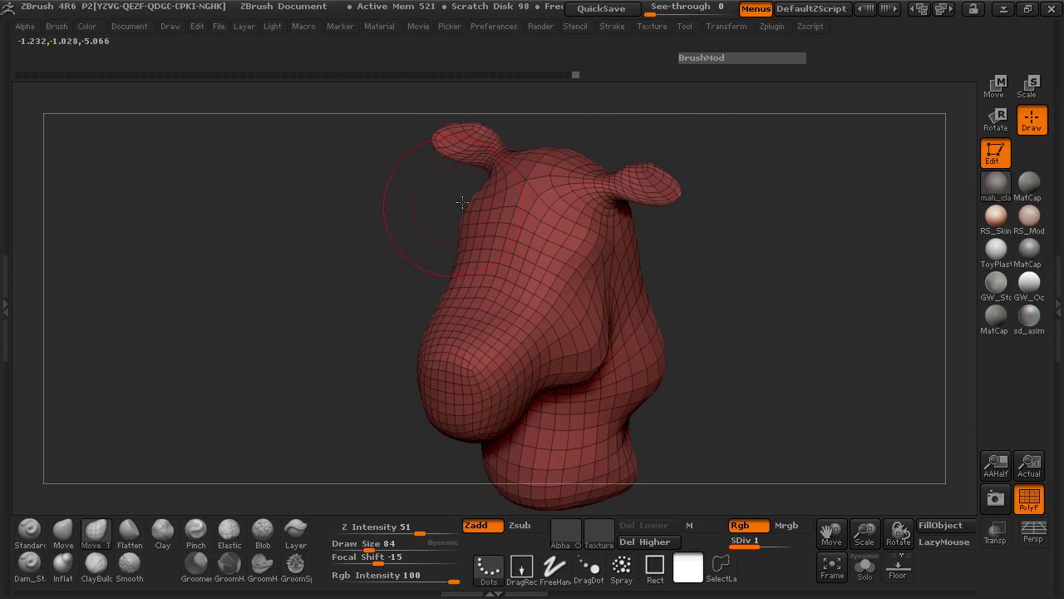
mouse_move(441, 207)
right_mouse_down()
mouse_move(332, 346)
mouse_move(584, 313)
right_mouse_up()
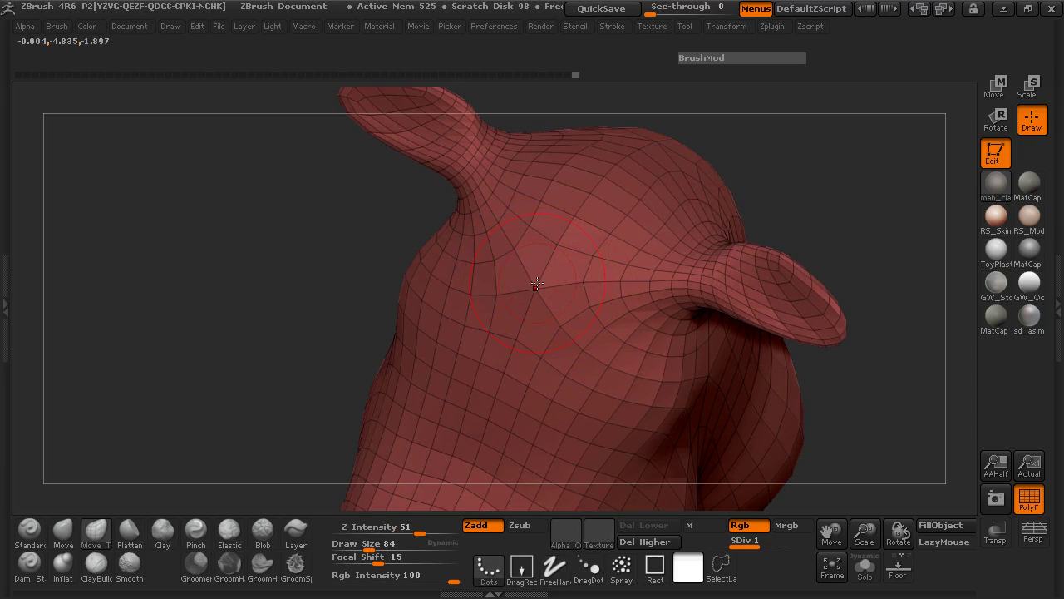
mouse_move(304, 297)
left_mouse_down()
mouse_move(316, 242)
mouse_move(529, 261)
left_mouse_up()
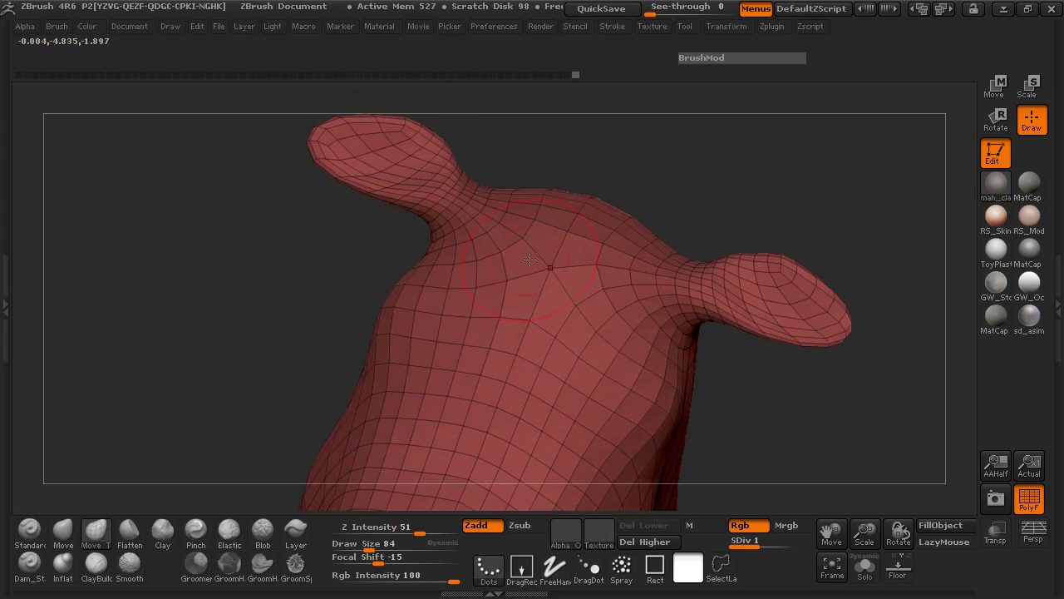
left_click_drag(274, 290, 724, 363)
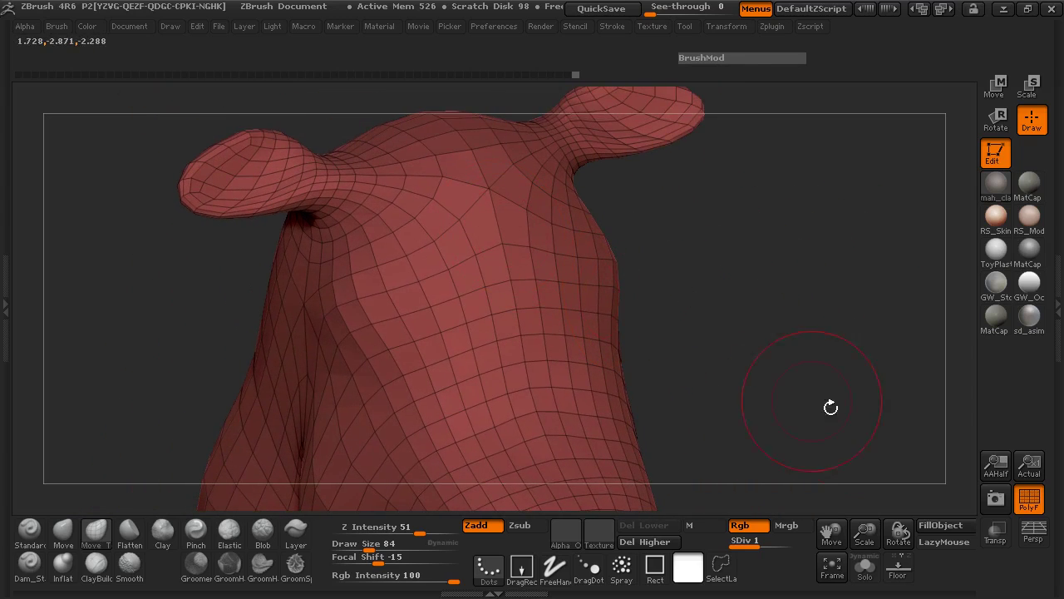
Hide the polygon wireframe and return the mesh to subdivision level 2.
left_click(1028, 513)
key("d")
mouse_move(734, 318)
left_mouse_down()
mouse_move(853, 368)
mouse_move(810, 238)
mouse_move(846, 227)
mouse_move(511, 263)
mouse_move(706, 413)
mouse_move(740, 403)
mouse_move(728, 414)
left_mouse_up()
key("shift")
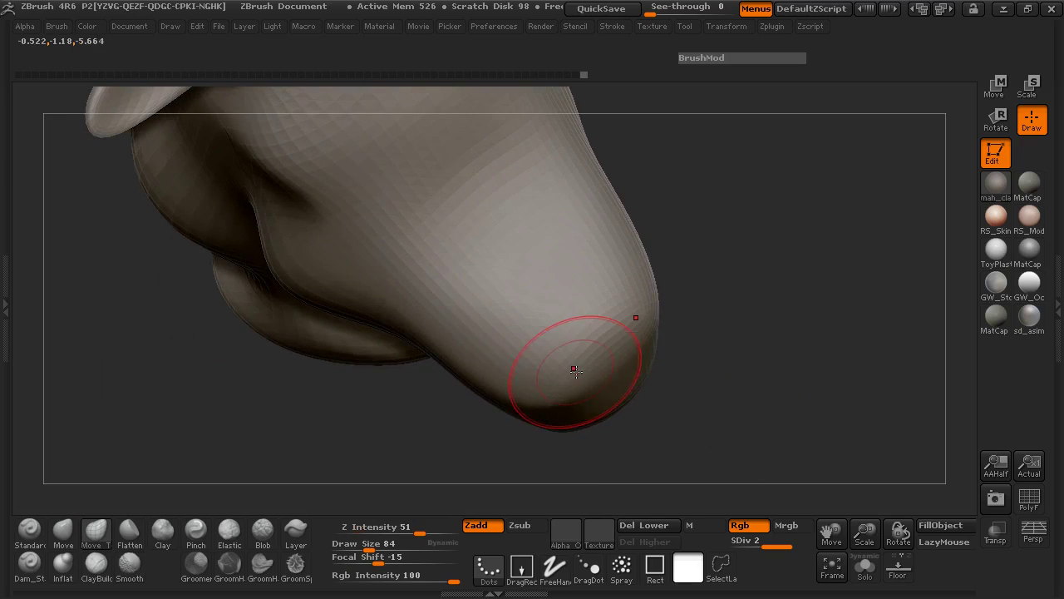
Broaden the tip and sides of the muzzle with the brush at draw size 198, checking from above.
key("space")
left_click(588, 374)
left_click(587, 341)
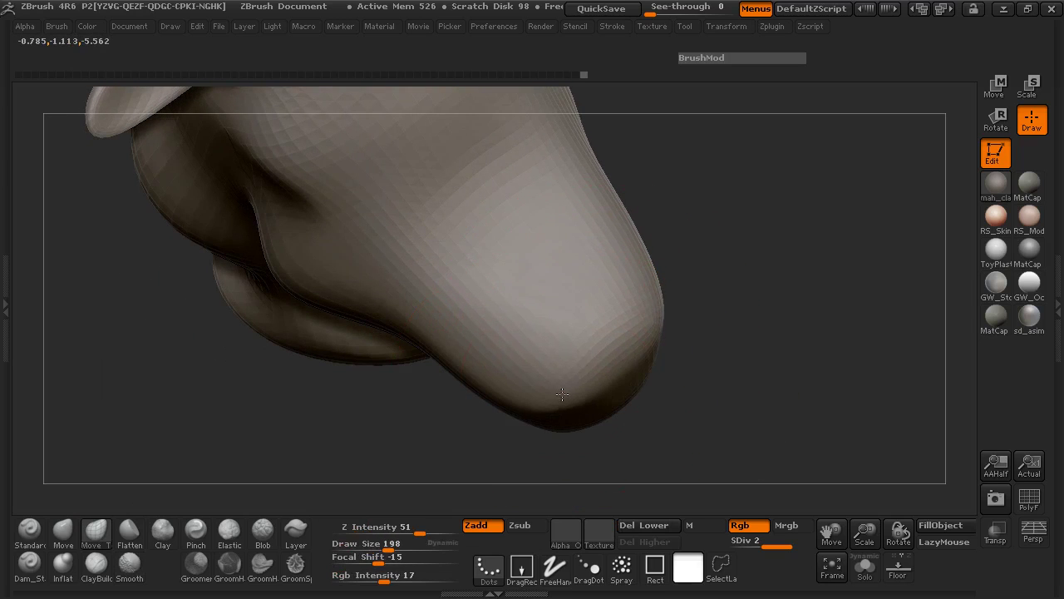
left_click_drag(571, 438, 571, 434)
left_click_drag(752, 372, 705, 360)
left_click_drag(627, 225, 597, 225)
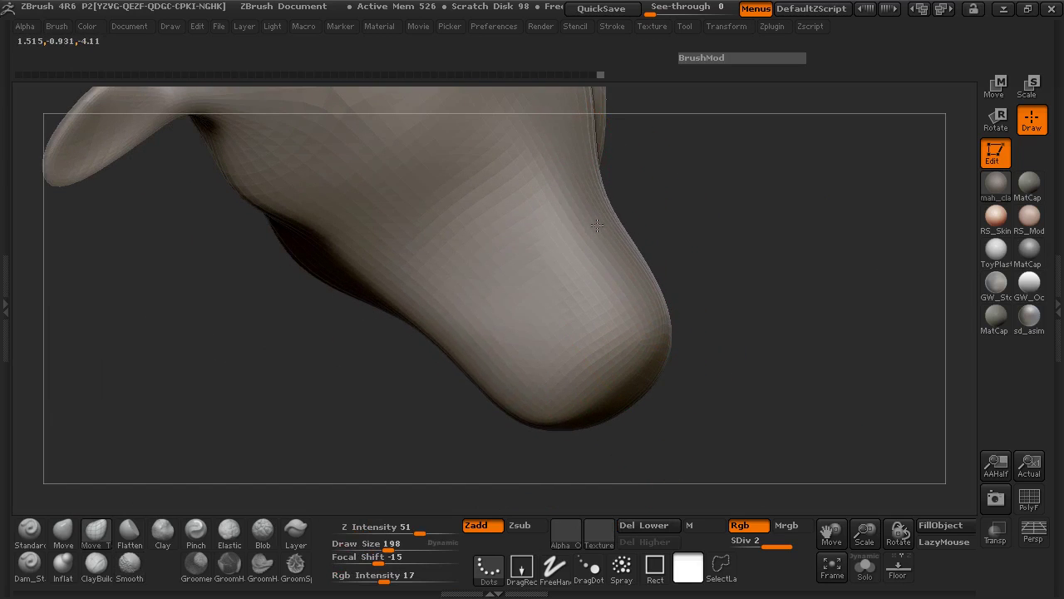
mouse_move(677, 225)
left_mouse_down()
mouse_move(516, 241)
mouse_move(520, 197)
mouse_move(521, 209)
mouse_move(313, 214)
mouse_move(299, 138)
mouse_move(287, 152)
mouse_move(427, 224)
mouse_move(410, 319)
mouse_move(519, 294)
left_mouse_up()
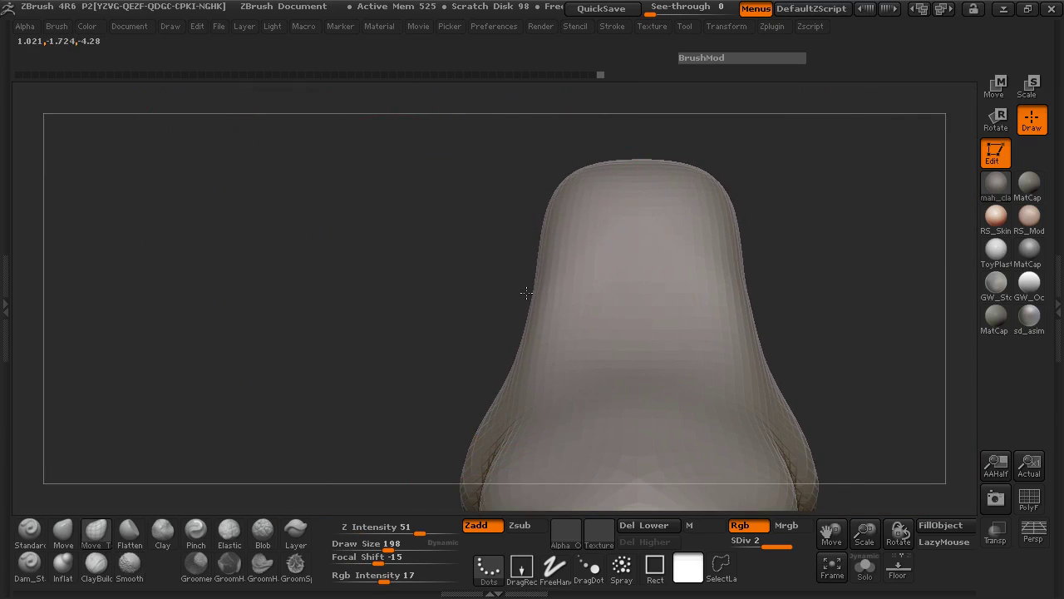
mouse_move(424, 306)
left_mouse_down()
mouse_move(349, 308)
mouse_move(703, 299)
mouse_move(549, 275)
mouse_move(379, 333)
mouse_move(411, 280)
left_mouse_up()
Round the front and underside of the muzzle with the brush at draw size 97.
key("space")
left_click_drag(499, 283, 496, 282)
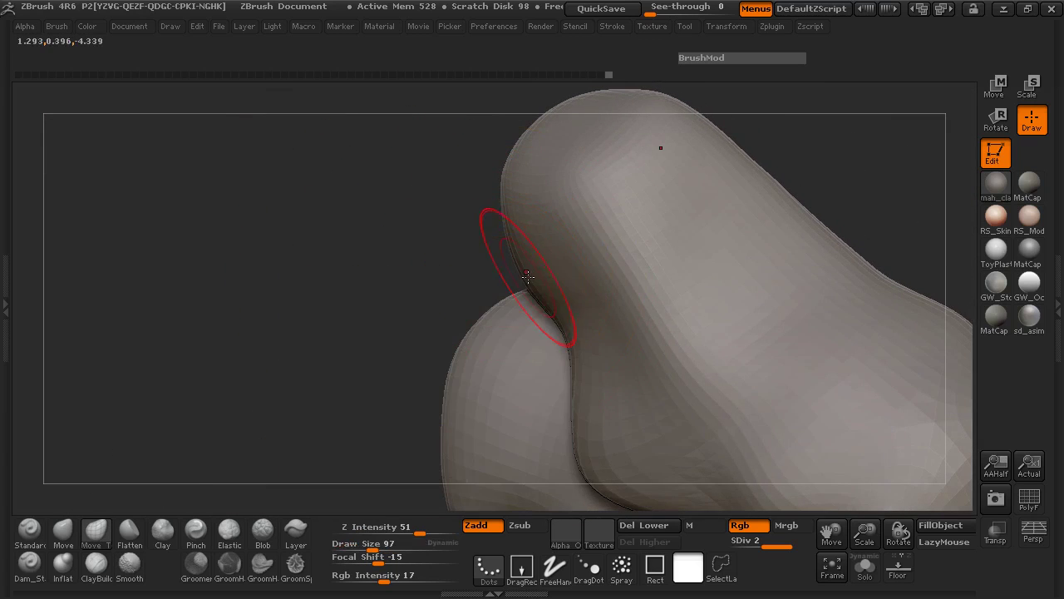
left_click_drag(430, 236, 487, 295)
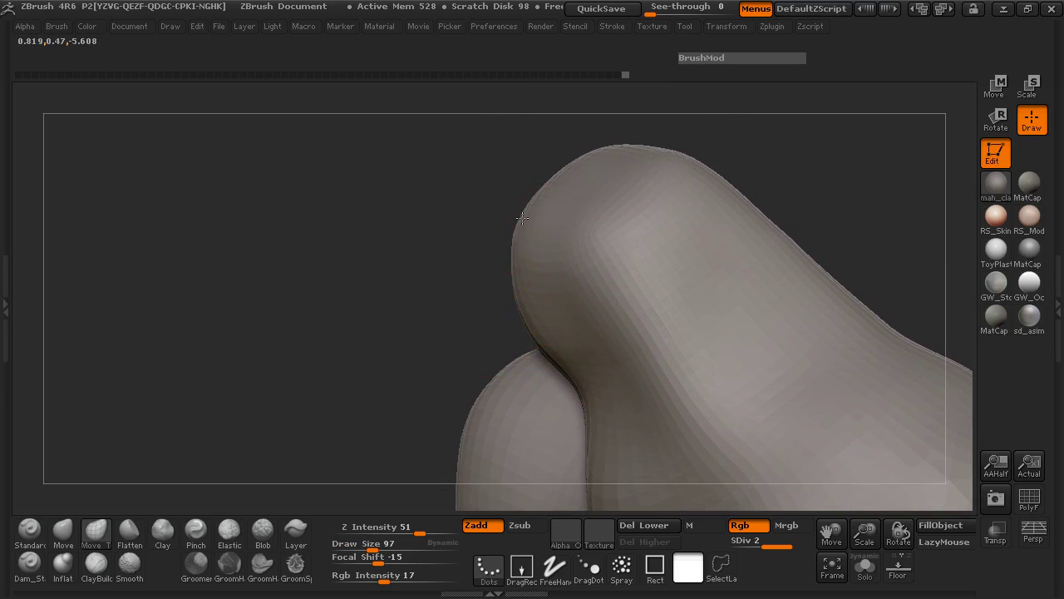
mouse_move(500, 210)
left_mouse_down()
mouse_move(603, 256)
mouse_move(637, 302)
mouse_move(689, 315)
mouse_move(638, 185)
left_mouse_up()
mouse_move(88, 464)
left_mouse_down()
mouse_move(281, 257)
mouse_move(340, 333)
mouse_move(393, 435)
mouse_move(335, 364)
mouse_move(636, 76)
mouse_move(670, 387)
mouse_move(690, 397)
mouse_move(670, 388)
mouse_move(697, 386)
left_mouse_up()
Shape the lower neck and the shoulder area near the base with the brush at draw size 120.
key("space")
left_click_drag(439, 286, 446, 286)
mouse_move(125, 353)
left_mouse_down()
mouse_move(173, 372)
mouse_move(138, 409)
left_mouse_up()
right_click_drag(138, 408, 249, 238, "ctrl")
right_click_drag(317, 275, 449, 301, "ctrl")
left_click_drag(315, 353, 277, 344, "alt")
key("space")
mouse_move(473, 379)
left_mouse_down()
mouse_move(463, 349)
mouse_move(677, 375)
mouse_move(717, 290)
mouse_move(701, 413)
mouse_move(415, 355)
mouse_move(431, 335)
left_mouse_up()
mouse_move(342, 363)
left_mouse_down()
mouse_move(426, 403)
mouse_move(585, 420)
mouse_move(478, 338)
left_mouse_up()
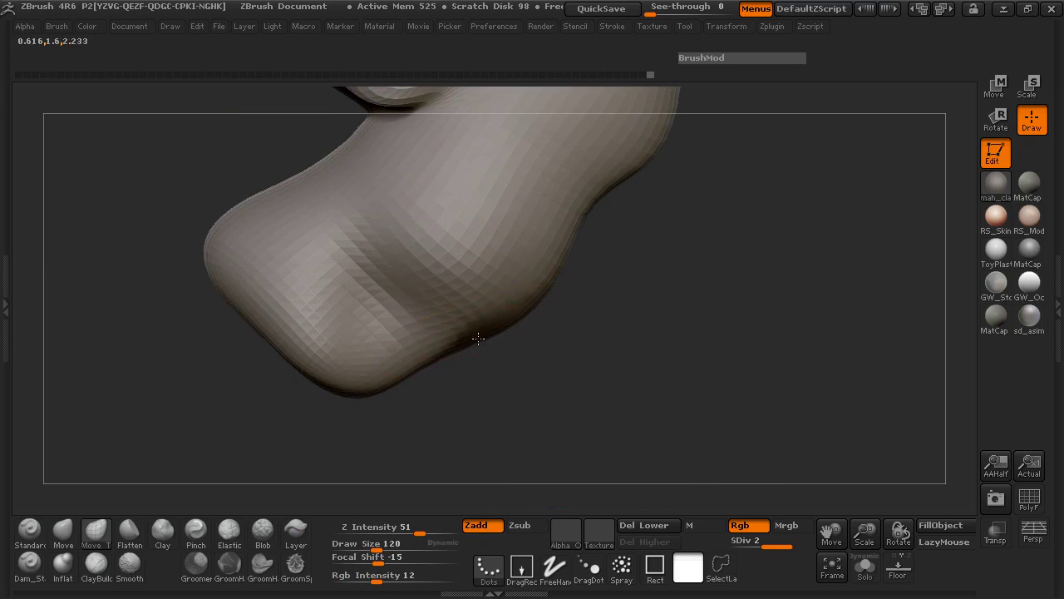
Adjust the bottom corners and lower edge of the neck base from the front and both sides.
mouse_move(519, 370)
left_mouse_down()
mouse_move(499, 333)
mouse_move(357, 356)
mouse_move(265, 349)
mouse_move(280, 421)
mouse_move(207, 325)
mouse_move(238, 369)
left_mouse_up()
left_click_drag(597, 353, 506, 380)
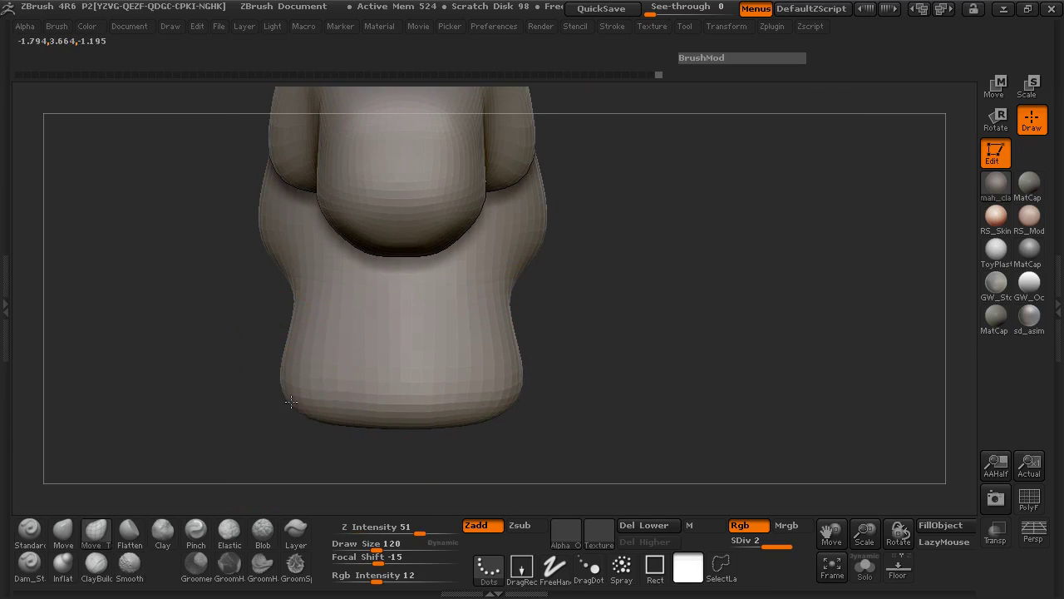
left_click_drag(264, 392, 305, 388)
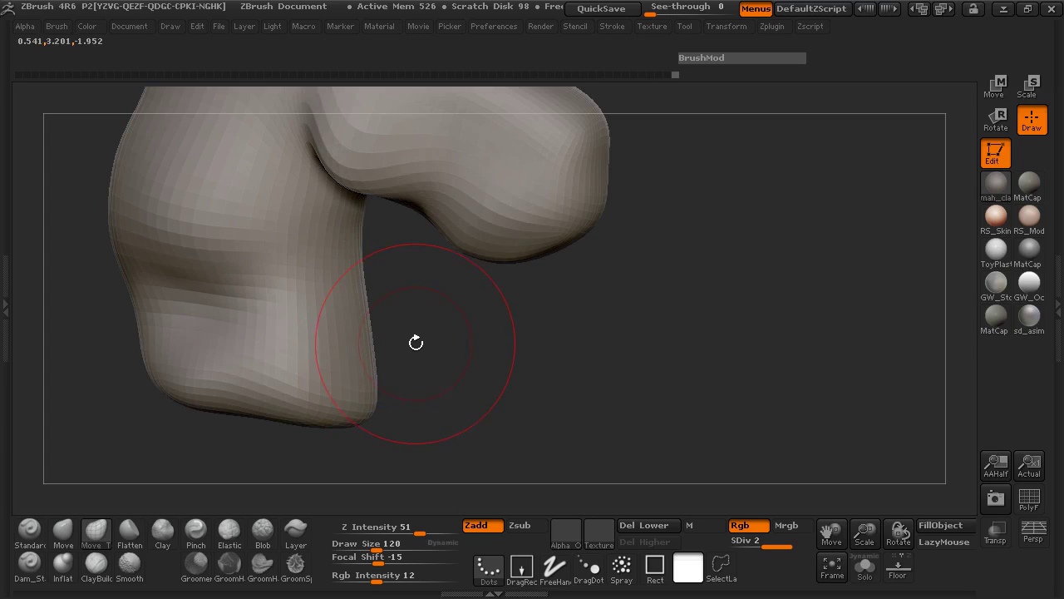
mouse_move(417, 339)
left_mouse_down()
mouse_move(415, 352)
mouse_move(351, 380)
mouse_move(350, 352)
mouse_move(294, 339)
mouse_move(391, 431)
left_mouse_up()
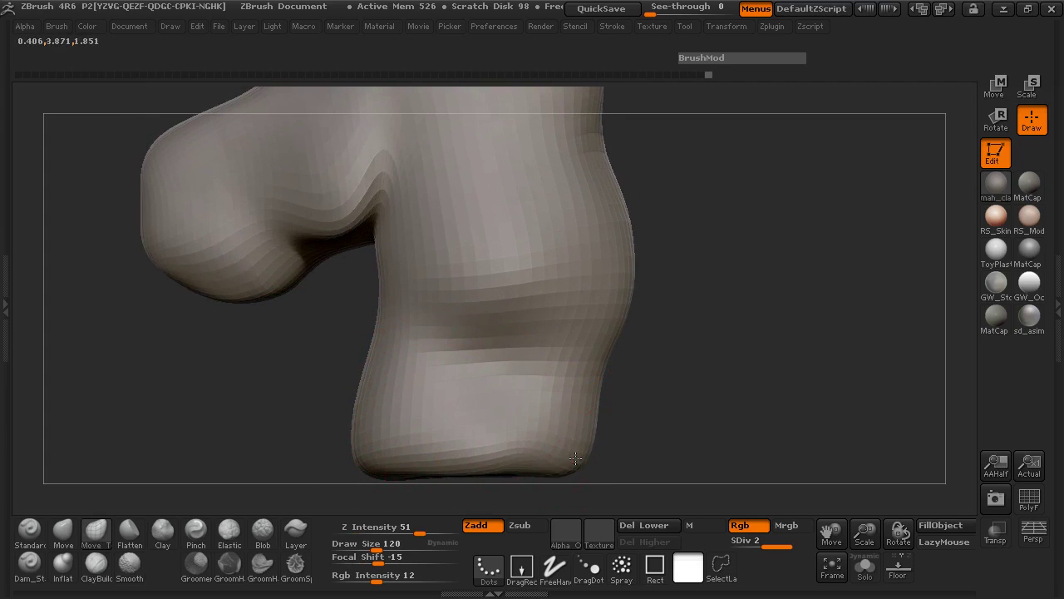
left_click_drag(572, 455, 584, 449)
left_click_drag(623, 434, 705, 409)
Soften the fold and back outline of the lower neck at draw size 120, and check the bust from the front.
key("space")
left_click(459, 375)
left_click_drag(460, 375, 459, 345)
mouse_move(426, 394)
left_mouse_down()
mouse_move(379, 428)
mouse_move(571, 397)
mouse_move(643, 515)
mouse_move(681, 295)
mouse_move(587, 334)
left_mouse_up()
key("space")
left_click_drag(449, 309, 450, 306)
mouse_move(565, 325)
left_mouse_down()
mouse_move(577, 440)
mouse_move(691, 240)
mouse_move(691, 404)
mouse_move(614, 392)
left_mouse_up()
left_click_drag(706, 360, 597, 359)
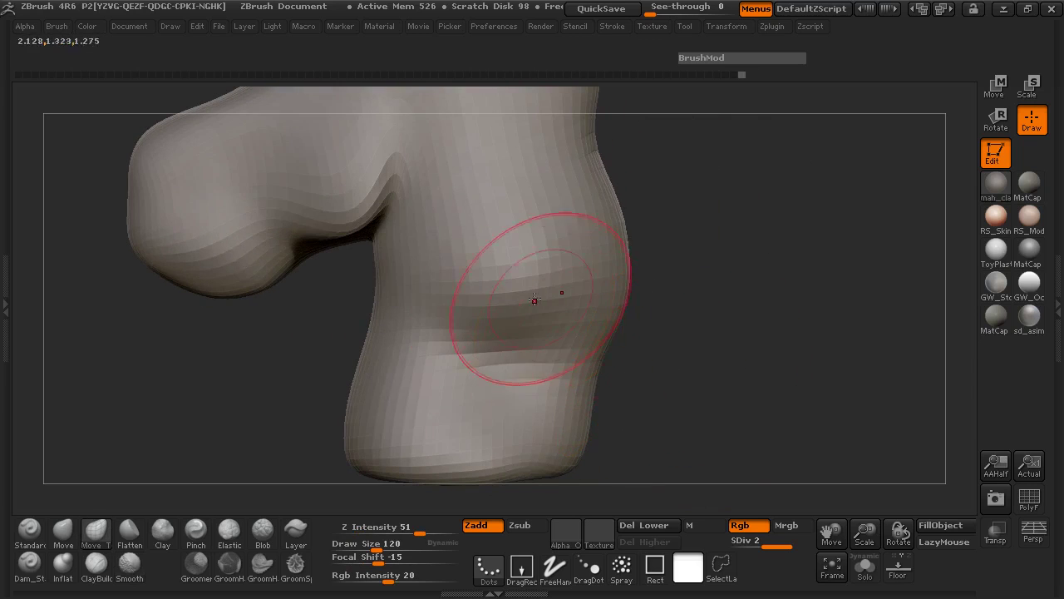
left_click_drag(256, 378, 184, 269)
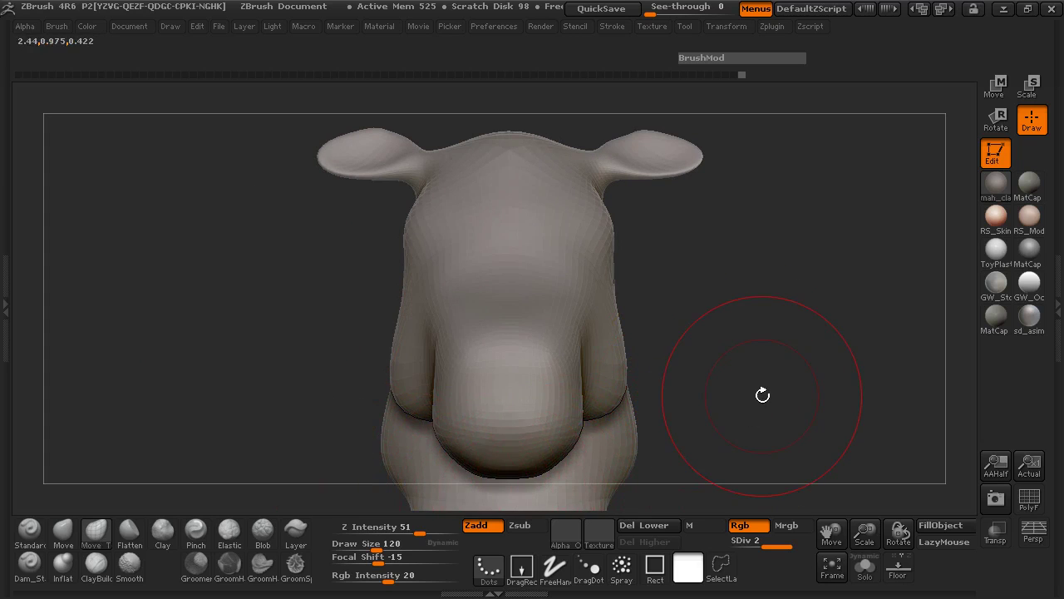
Thin and reshape the blades of both ears with Move Topological at draw size 58.
mouse_move(748, 317)
left_mouse_down()
mouse_move(724, 288)
mouse_move(667, 292)
mouse_move(655, 373)
left_mouse_up()
mouse_move(716, 341)
left_mouse_down()
mouse_move(736, 398)
mouse_move(724, 209)
mouse_move(729, 292)
mouse_move(750, 259)
mouse_move(724, 287)
mouse_move(737, 269)
mouse_move(653, 261)
left_mouse_up()
key("space")
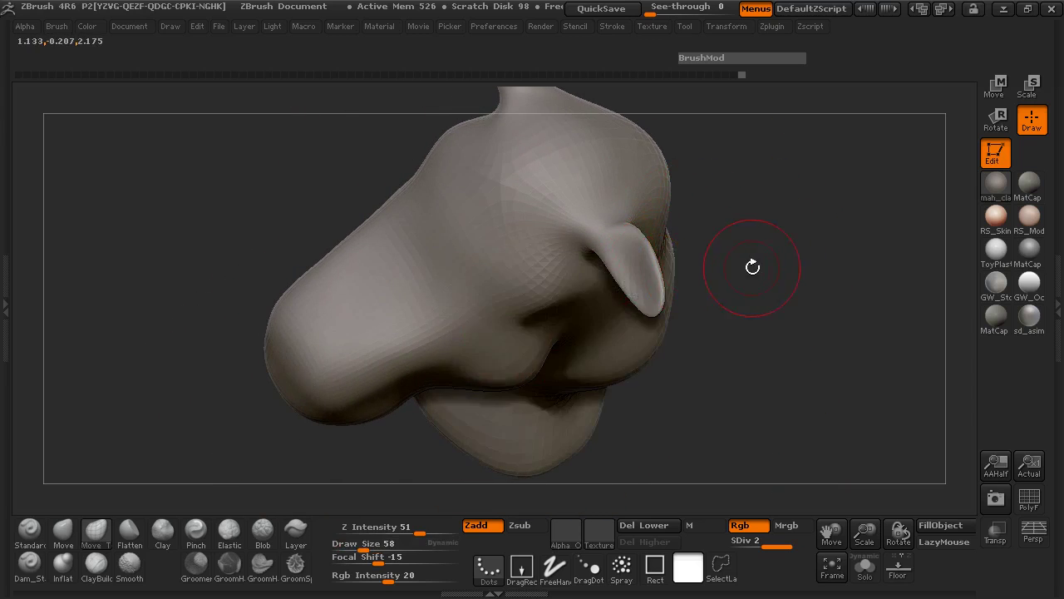
left_click_drag(751, 264, 555, 299)
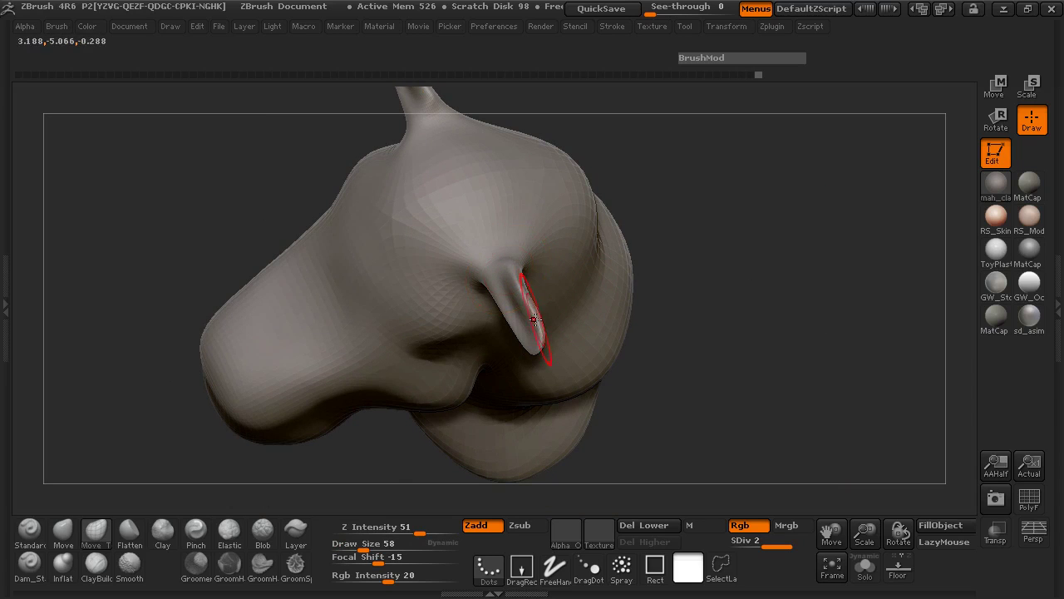
mouse_move(721, 350)
left_mouse_down()
mouse_move(734, 228)
mouse_move(793, 271)
mouse_move(703, 292)
left_mouse_up()
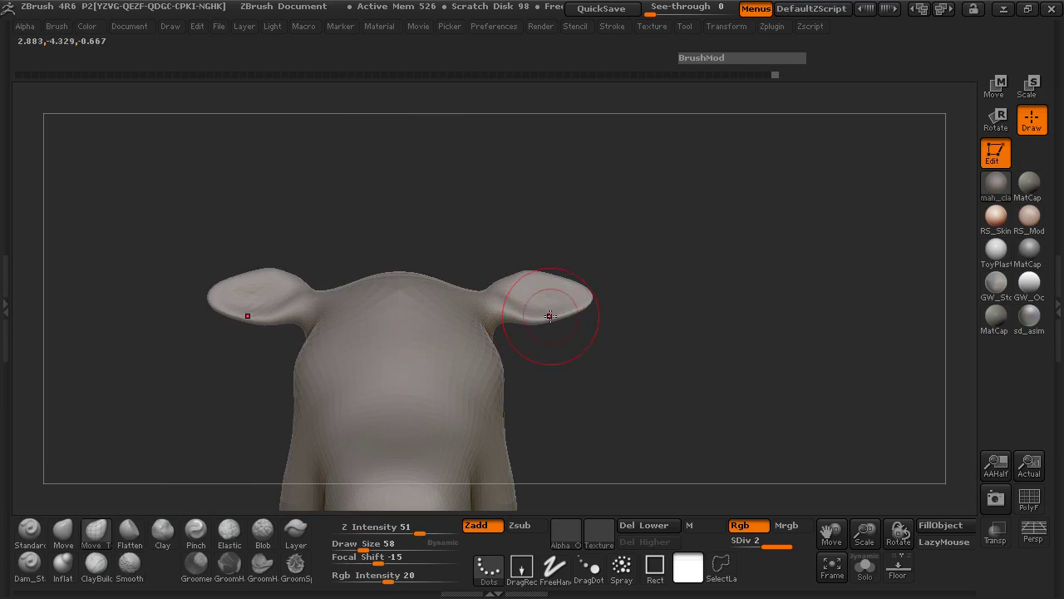
left_click_drag(578, 319, 586, 321)
left_click_drag(613, 323, 609, 330)
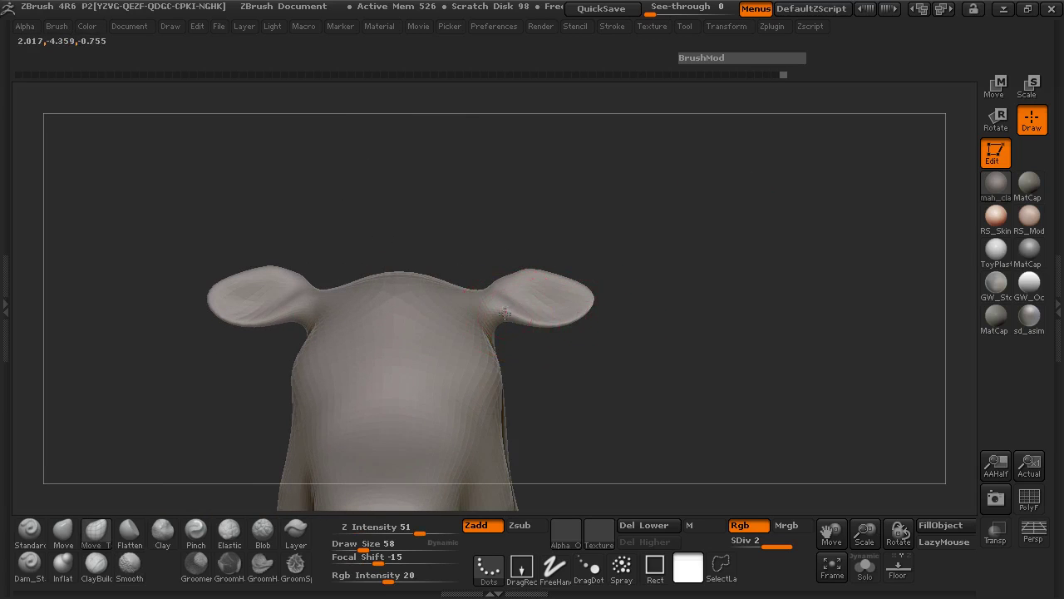
Broaden the ears and refine their bases and inner hollows, raising the draw size to 97.
left_click_drag(638, 276, 618, 361)
right_click_drag(596, 330, 725, 323, "ctrl")
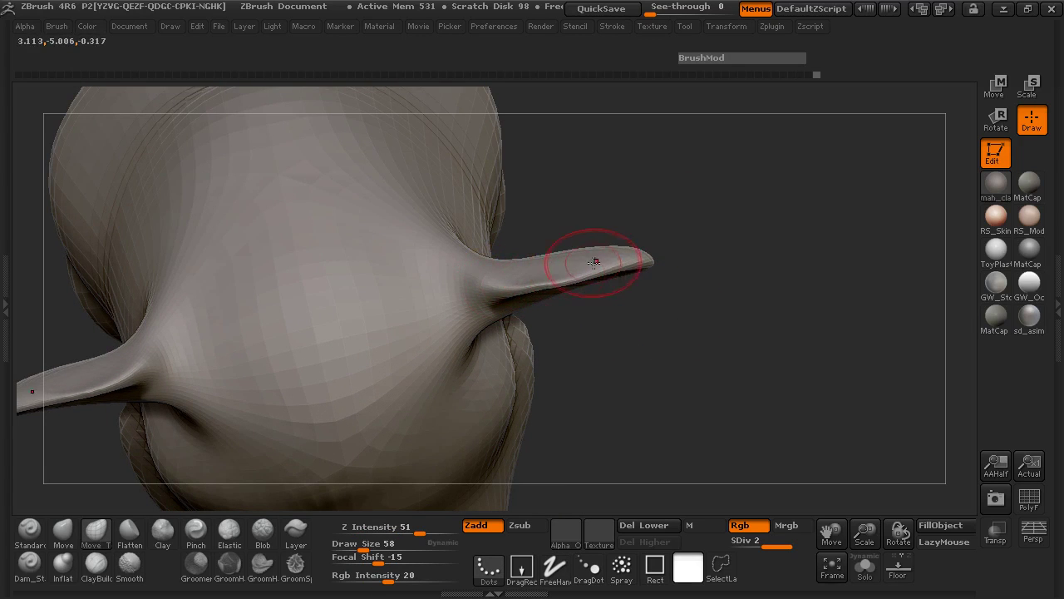
mouse_move(638, 264)
left_mouse_down()
mouse_move(682, 257)
mouse_move(717, 294)
mouse_move(756, 294)
mouse_move(697, 295)
mouse_move(603, 239)
left_mouse_up()
key("space")
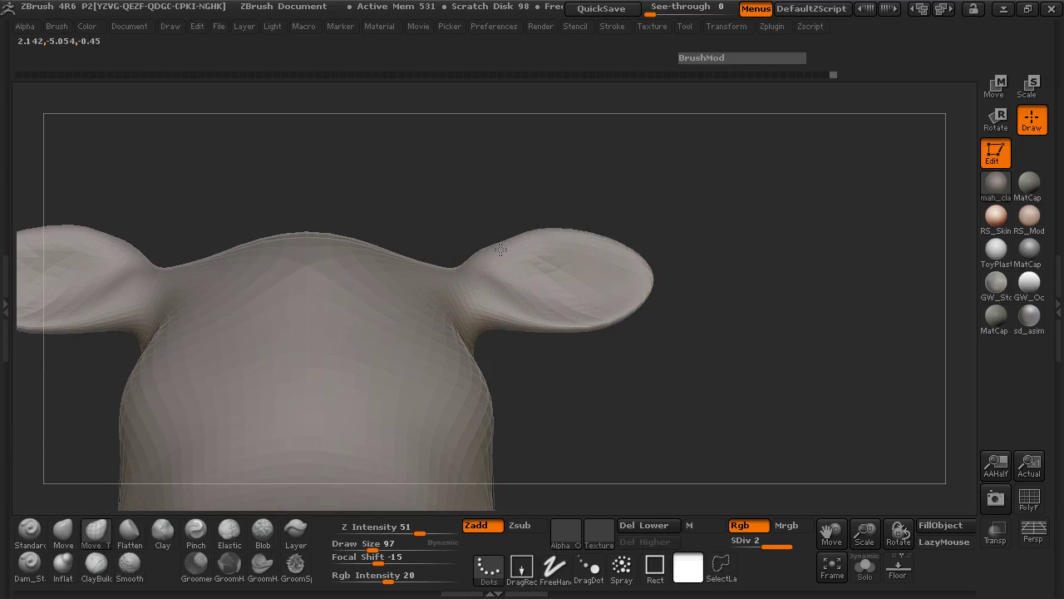
left_click_drag(628, 182, 392, 305)
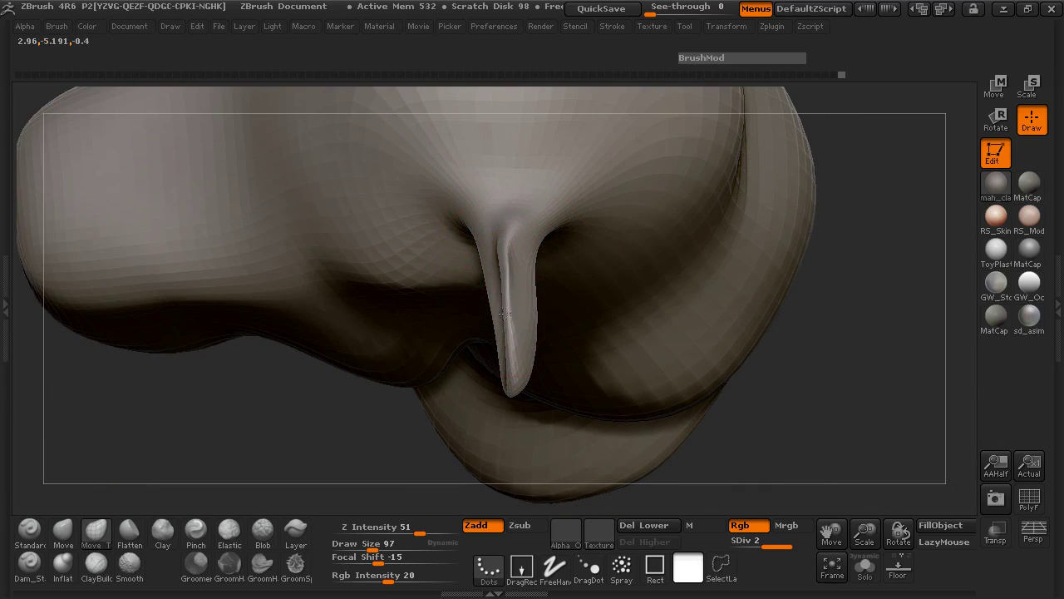
mouse_move(365, 391)
left_mouse_down()
mouse_move(230, 302)
mouse_move(498, 304)
mouse_move(665, 245)
mouse_move(641, 197)
mouse_move(704, 286)
mouse_move(670, 298)
mouse_move(712, 314)
mouse_move(706, 292)
mouse_move(516, 317)
left_mouse_up()
mouse_move(632, 236)
left_mouse_down()
mouse_move(717, 237)
mouse_move(687, 344)
mouse_move(354, 323)
mouse_move(329, 334)
left_mouse_up()
Push in the eye sockets below the ears with the brush at draw size 151.
key("space")
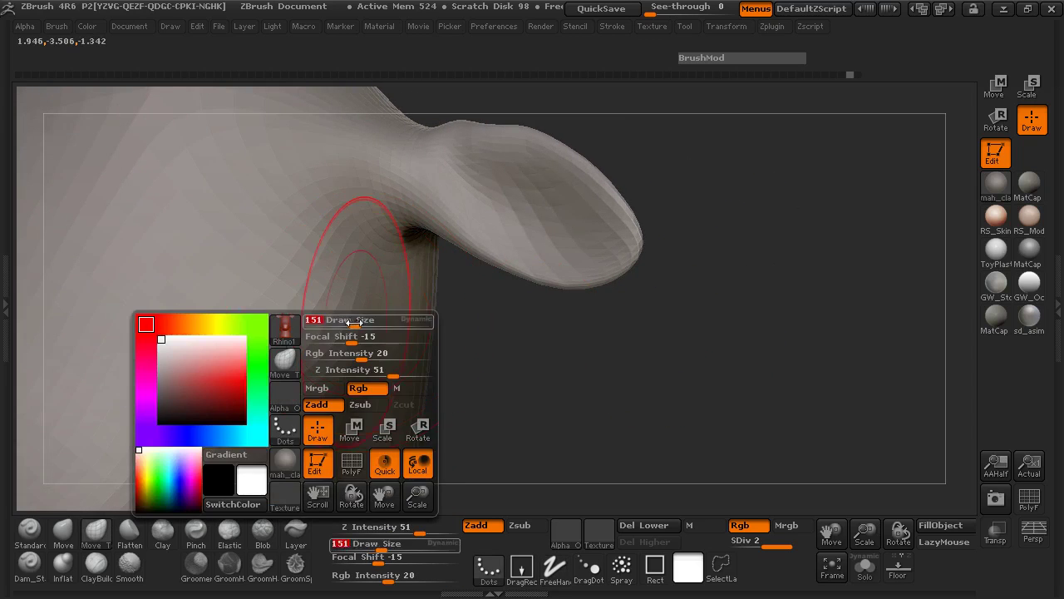
mouse_move(553, 380)
left_mouse_down()
mouse_move(466, 366)
mouse_move(279, 366)
left_mouse_up()
left_click_drag(324, 383, 367, 409)
mouse_move(275, 403)
left_mouse_down()
mouse_move(392, 385)
mouse_move(371, 363)
mouse_move(391, 370)
left_mouse_up()
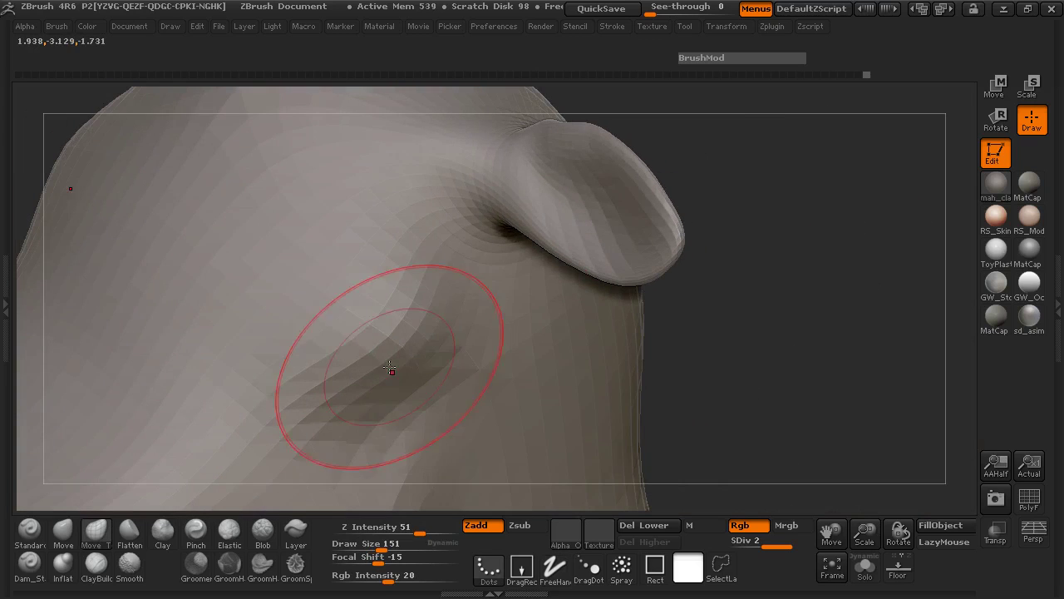
mouse_move(411, 367)
right_mouse_down()
mouse_move(686, 335)
mouse_move(760, 352)
mouse_move(468, 378)
mouse_move(313, 212)
right_mouse_up()
mouse_move(370, 261)
left_mouse_down()
mouse_move(387, 254)
mouse_move(292, 261)
mouse_move(304, 340)
mouse_move(291, 379)
mouse_move(278, 328)
mouse_move(344, 311)
mouse_move(394, 325)
mouse_move(238, 287)
left_mouse_up()
Refine the form around the eye sockets with an adjusted brush size, undoing the unwanted stroke.
key("space")
mouse_move(441, 316)
left_mouse_down()
mouse_move(463, 315)
mouse_move(351, 349)
mouse_move(235, 359)
mouse_move(416, 339)
mouse_move(280, 361)
left_mouse_up()
key("ctrl+z")
key("space")
left_click_drag(434, 309, 413, 307)
mouse_move(277, 324)
left_mouse_down()
mouse_move(407, 297)
mouse_move(403, 287)
left_mouse_up()
Shape the sides of the muzzle between the nose and cheeks at draw size 110.
key("space")
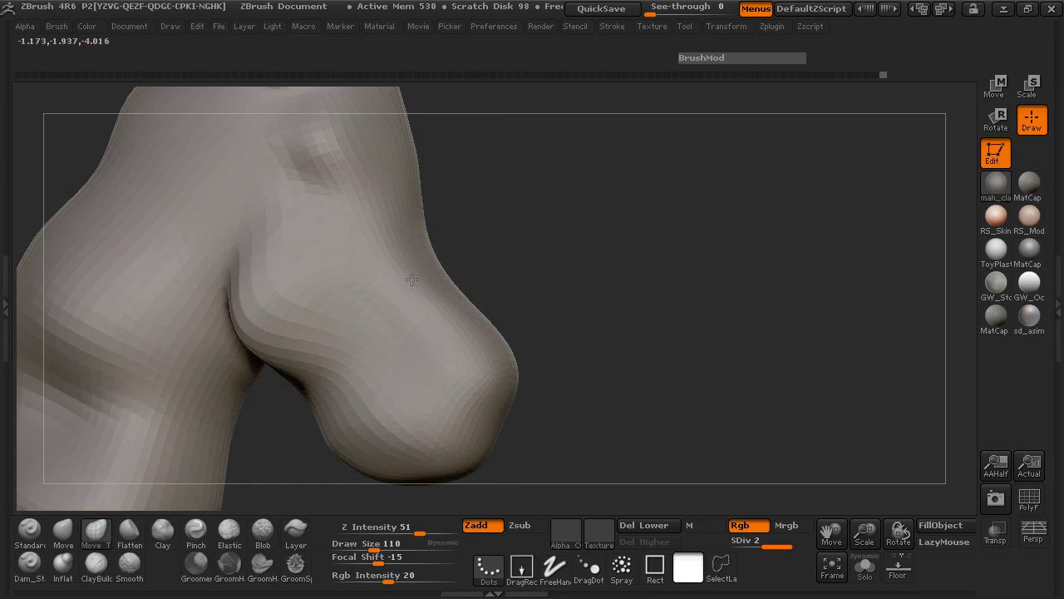
left_click_drag(533, 327, 454, 308)
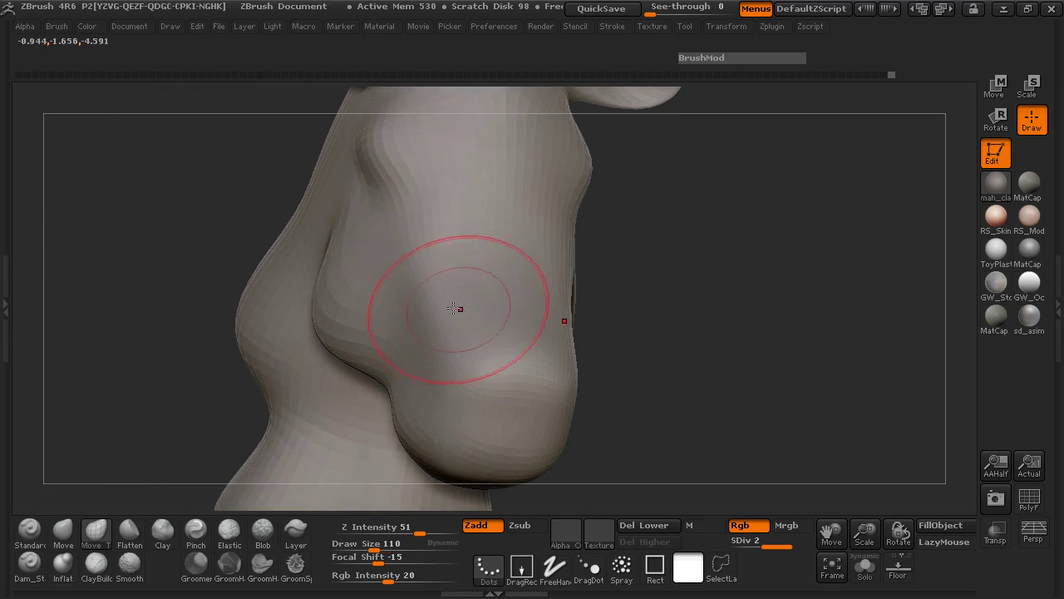
left_click_drag(634, 309, 486, 310)
Smooth the sides of the muzzle and blend them into the snout and cheeks.
key("space")
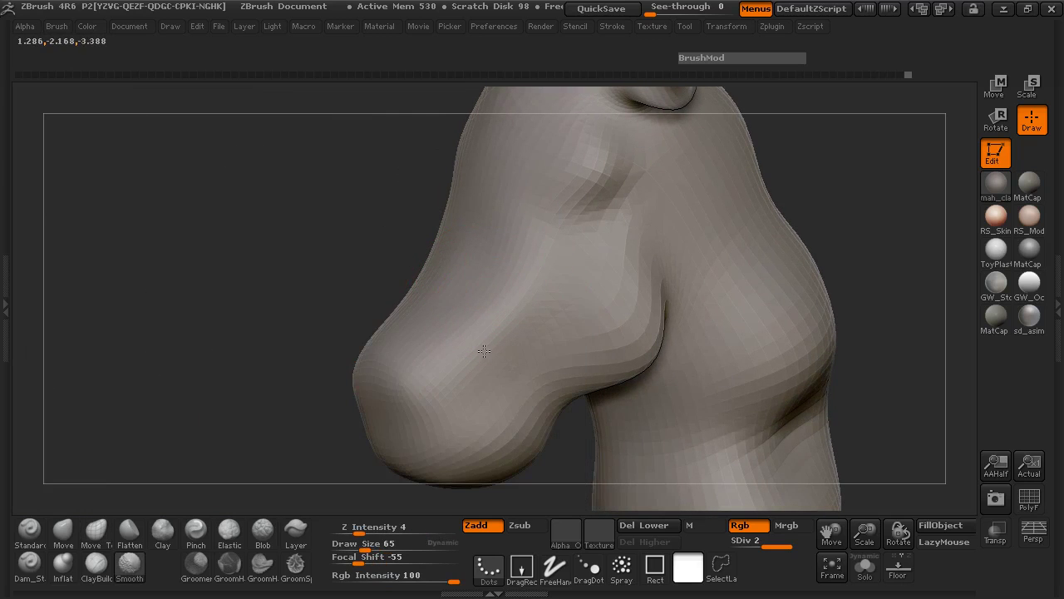
left_click_drag(408, 377, 389, 364, "shift")
left_click_drag(270, 332, 406, 314)
left_click_drag(670, 257, 638, 274)
left_click_drag(560, 347, 458, 307, "shift")
mouse_move(689, 340)
left_mouse_down()
mouse_move(661, 327)
mouse_move(741, 185)
mouse_move(722, 337)
mouse_move(710, 335)
left_mouse_up()
Set the draw size to 106 and Z Intensity to 40, and adjust the underside of the muzzle.
key("space")
left_click(540, 342)
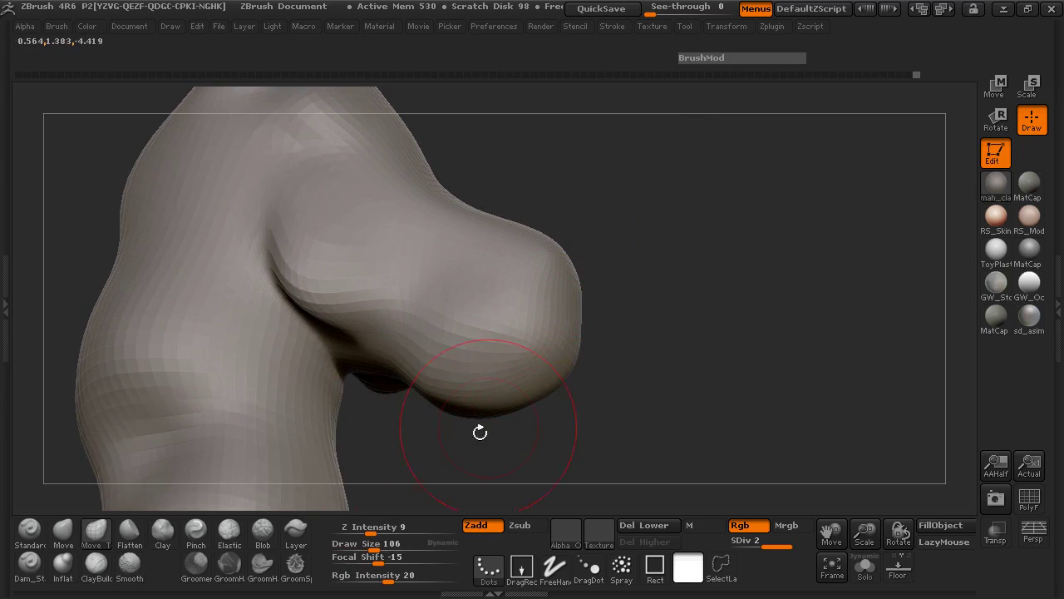
left_click_drag(371, 533, 411, 529)
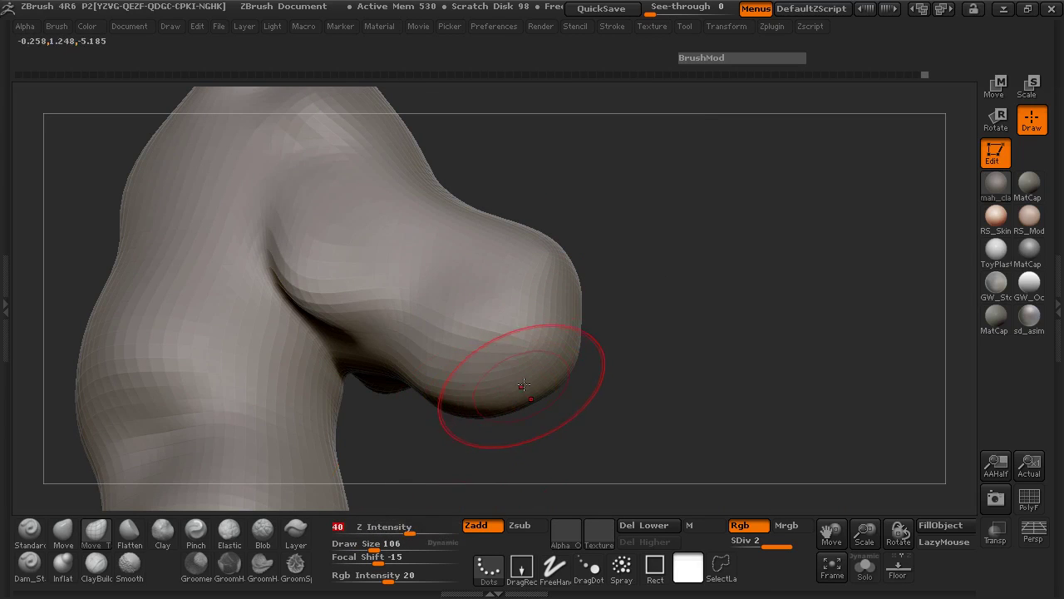
mouse_move(582, 391)
left_mouse_down()
mouse_move(615, 397)
mouse_move(440, 397)
mouse_move(408, 352)
mouse_move(333, 333)
mouse_move(316, 355)
mouse_move(700, 395)
mouse_move(611, 411)
left_mouse_up()
mouse_move(713, 396)
left_mouse_down()
mouse_move(591, 427)
mouse_move(697, 412)
mouse_move(665, 340)
left_mouse_up()
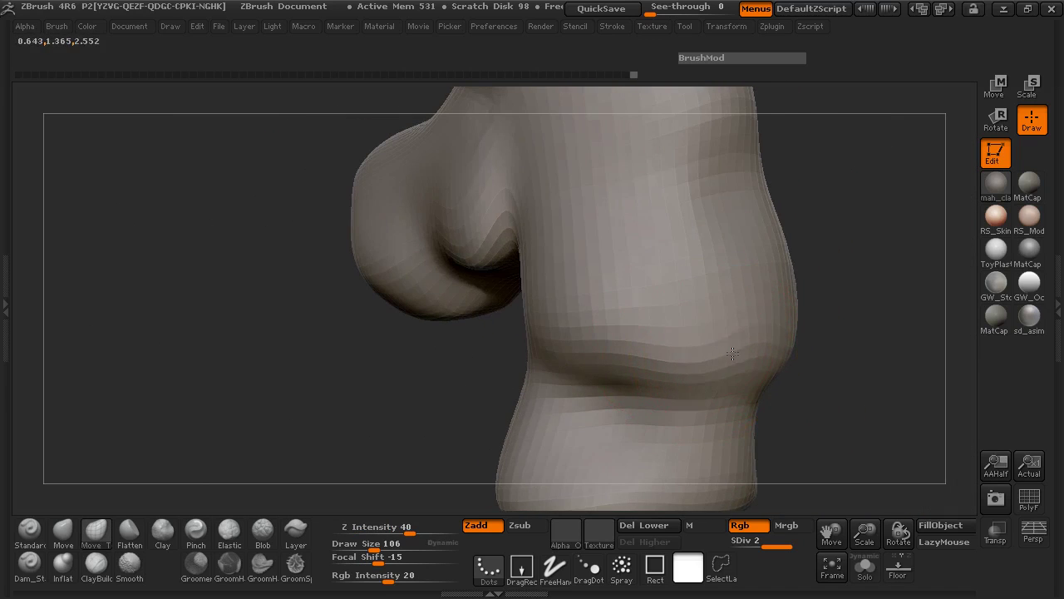
Shape the fold around the lower neck and the outline of the neck base at draw size 106.
left_click_drag(546, 340, 547, 359)
left_click_drag(382, 378, 457, 368)
left_click_drag(648, 345, 646, 349)
left_click_drag(516, 347, 514, 344)
left_click_drag(704, 320, 722, 393)
left_click_drag(510, 349, 510, 346)
mouse_move(706, 351)
left_mouse_down()
mouse_move(718, 365)
mouse_move(791, 391)
mouse_move(776, 395)
left_mouse_up()
left_click_drag(527, 423, 577, 428)
mouse_move(320, 446)
left_mouse_down()
mouse_move(304, 463)
mouse_move(340, 399)
mouse_move(430, 375)
left_mouse_up()
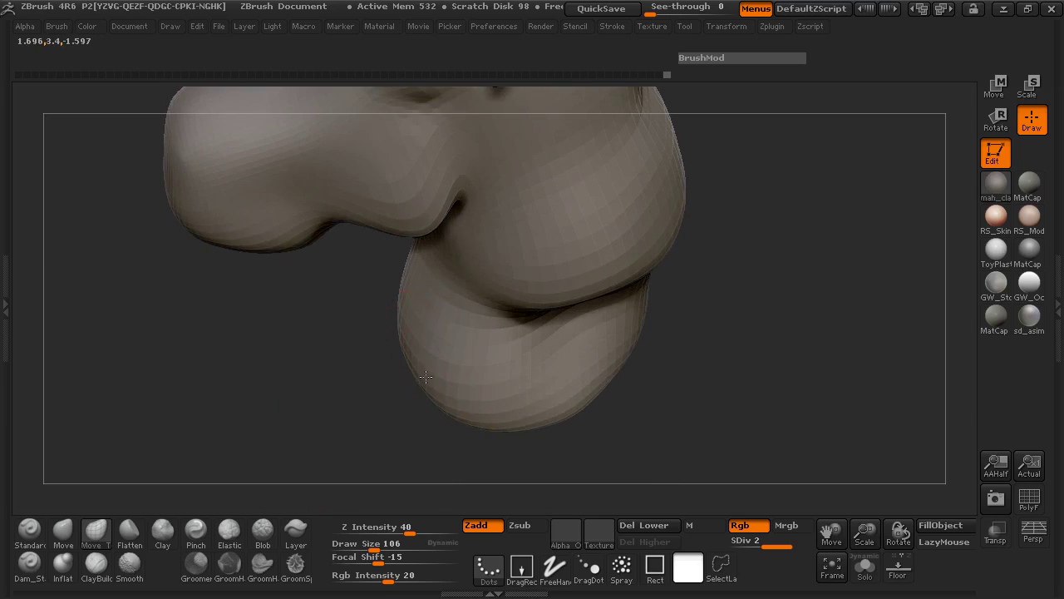
Reshape the front edge of the neck base with the brush at draw size 162.
mouse_move(326, 397)
left_mouse_down()
mouse_move(565, 441)
mouse_move(529, 449)
mouse_move(460, 402)
mouse_move(357, 433)
left_mouse_up()
key("space")
left_click(418, 358)
mouse_move(417, 343)
left_mouse_down()
mouse_move(427, 343)
mouse_move(421, 371)
left_mouse_up()
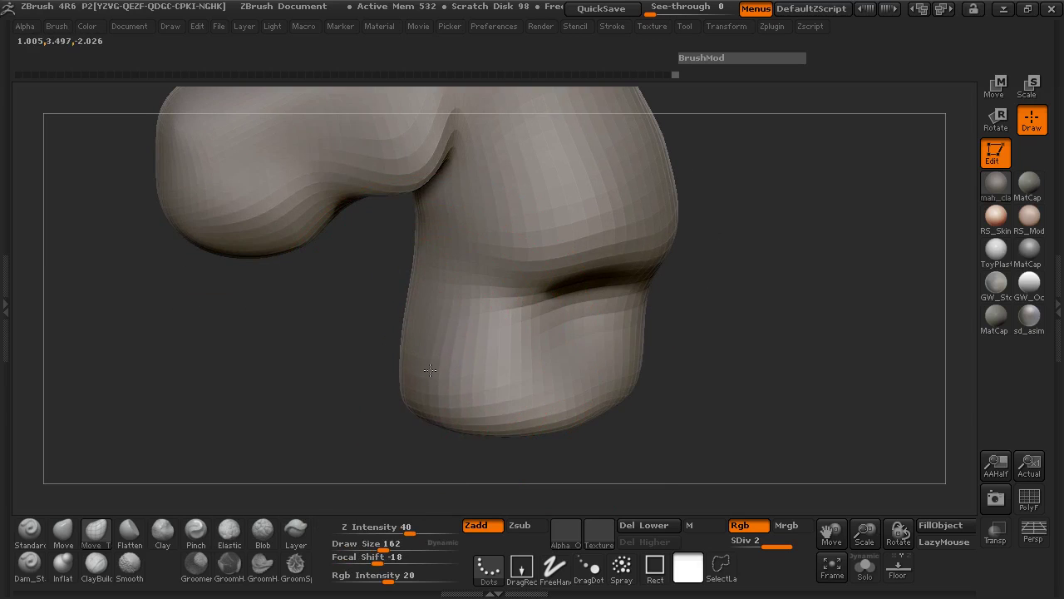
mouse_move(447, 370)
left_mouse_down()
mouse_move(423, 371)
mouse_move(418, 391)
mouse_move(503, 427)
mouse_move(413, 410)
mouse_move(724, 387)
mouse_move(720, 373)
mouse_move(676, 378)
left_mouse_up()
right_click_drag(676, 378, 689, 325, "ctrl")
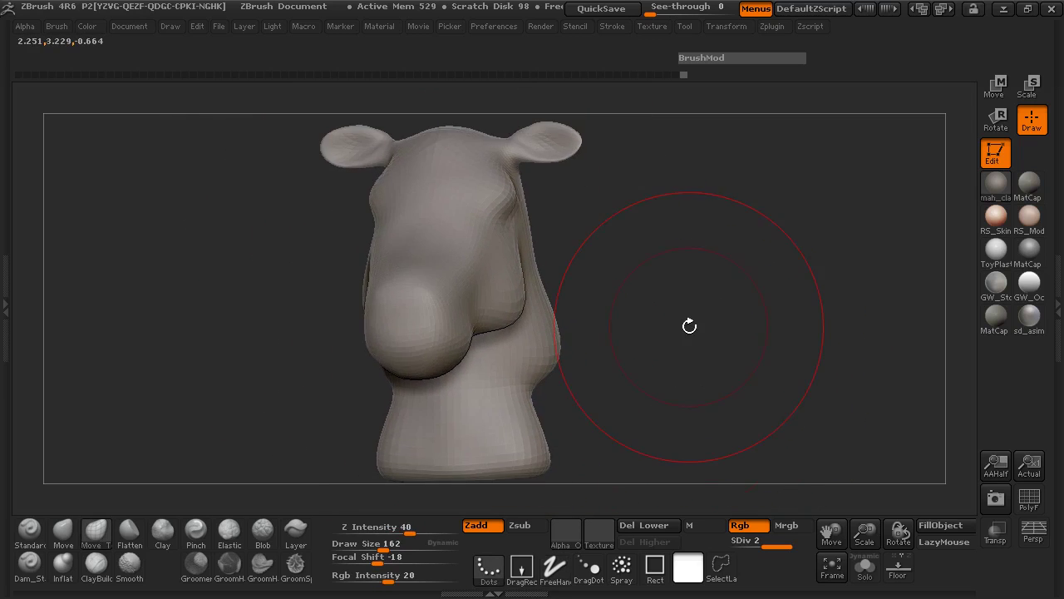
Show the reference photo and align the bust's side view with it.
key("shift+z")
key("z")
mouse_move(728, 334)
left_mouse_down()
mouse_move(719, 338)
mouse_move(815, 375)
mouse_move(812, 389)
left_mouse_up()
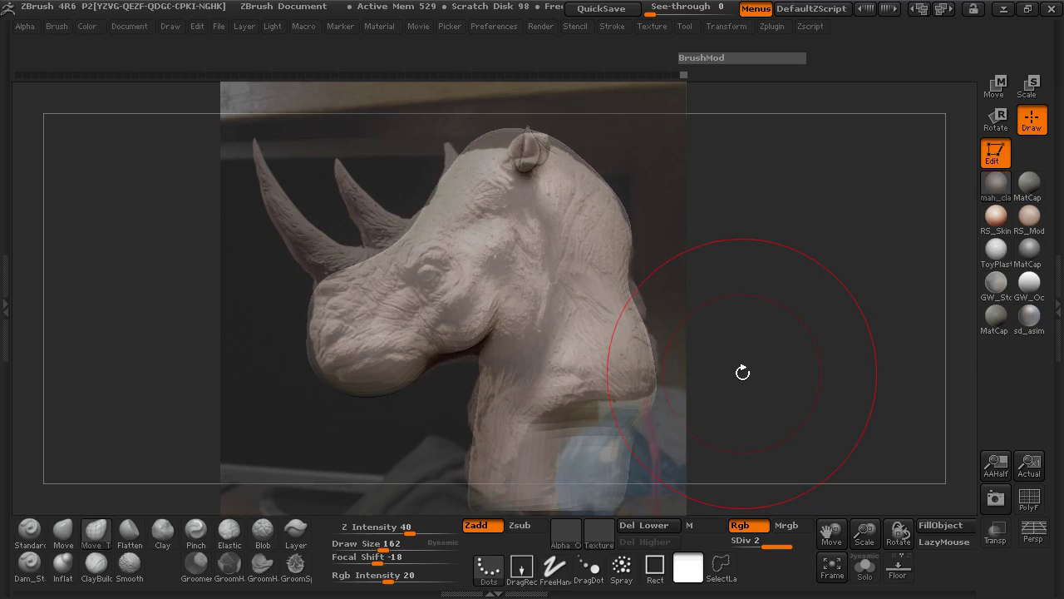
left_click_drag(726, 365, 729, 363, "alt")
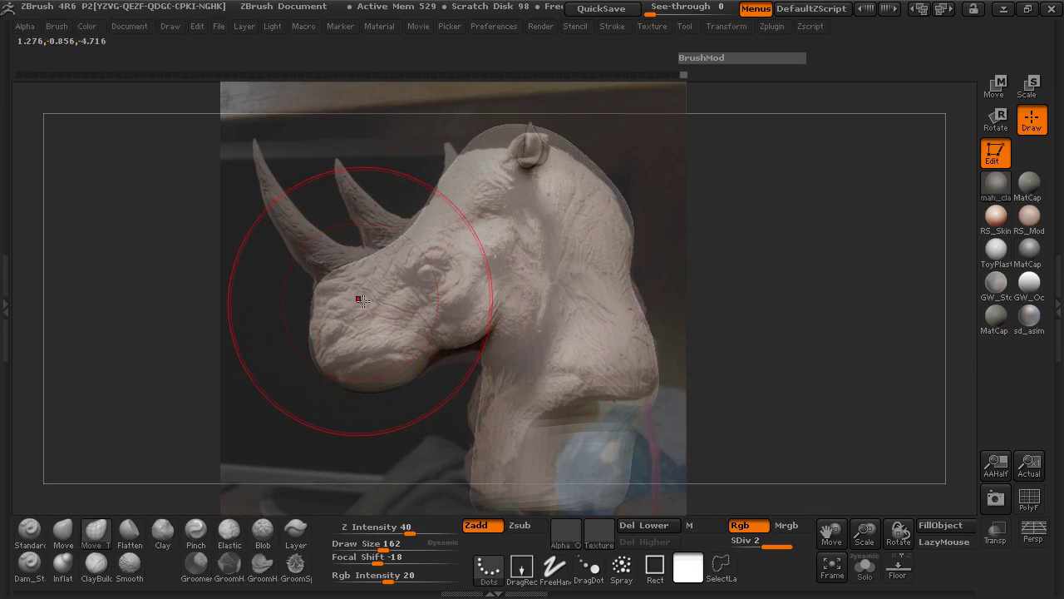
Fit the crown and back of the head to the reference at draw size 265, then refine it at 156.
key("space")
left_click_drag(512, 191, 522, 192)
mouse_move(532, 152)
left_mouse_down()
mouse_move(533, 161)
mouse_move(493, 163)
left_mouse_up()
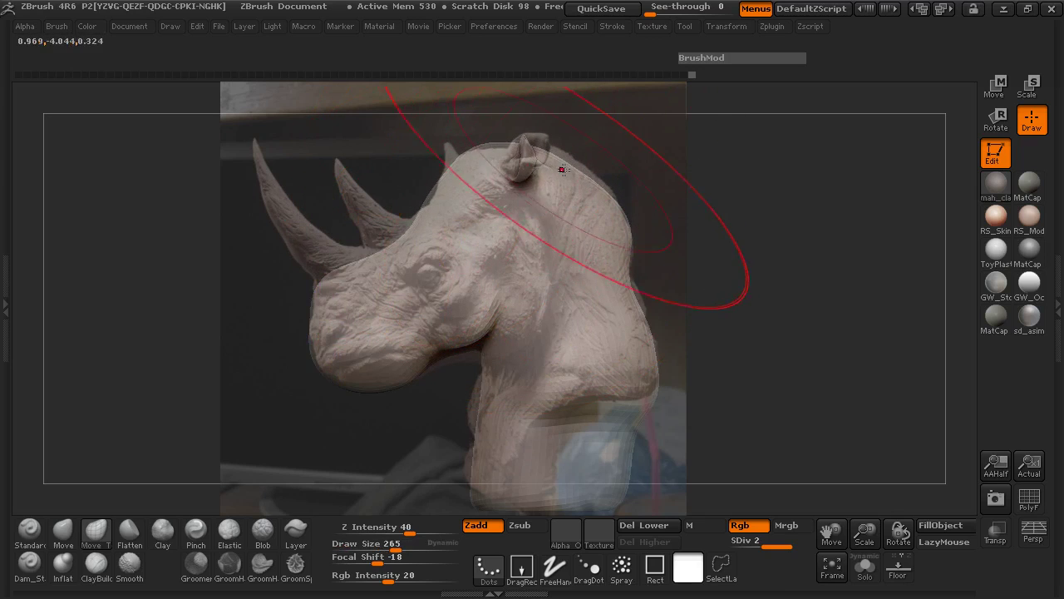
key("space")
left_click_drag(573, 167, 556, 168)
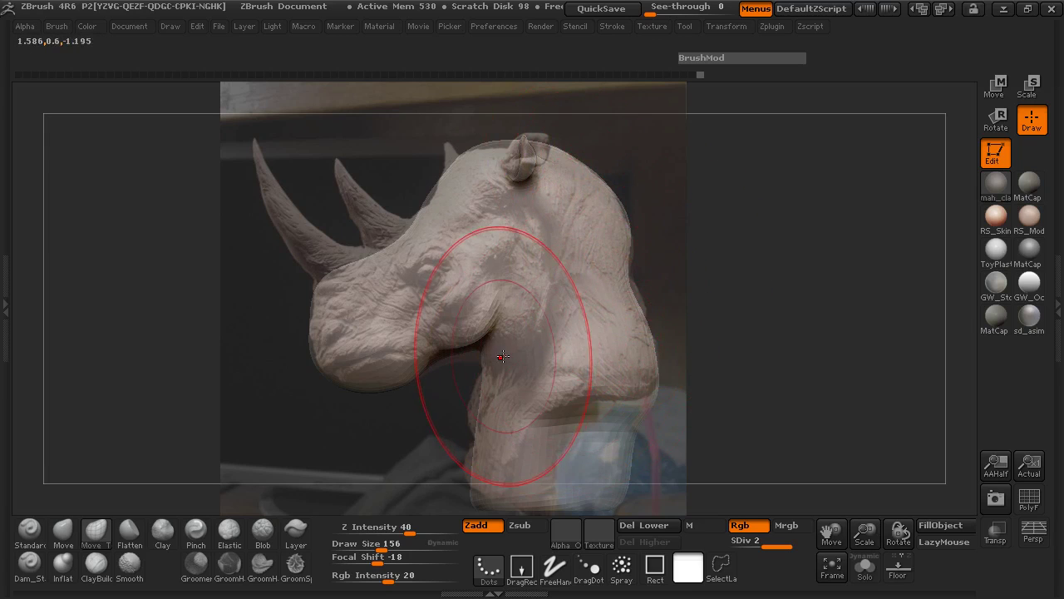
Compare the bust with the reference photo side by side and realign it over the photo.
left_click_drag(219, 340, 506, 288, "alt")
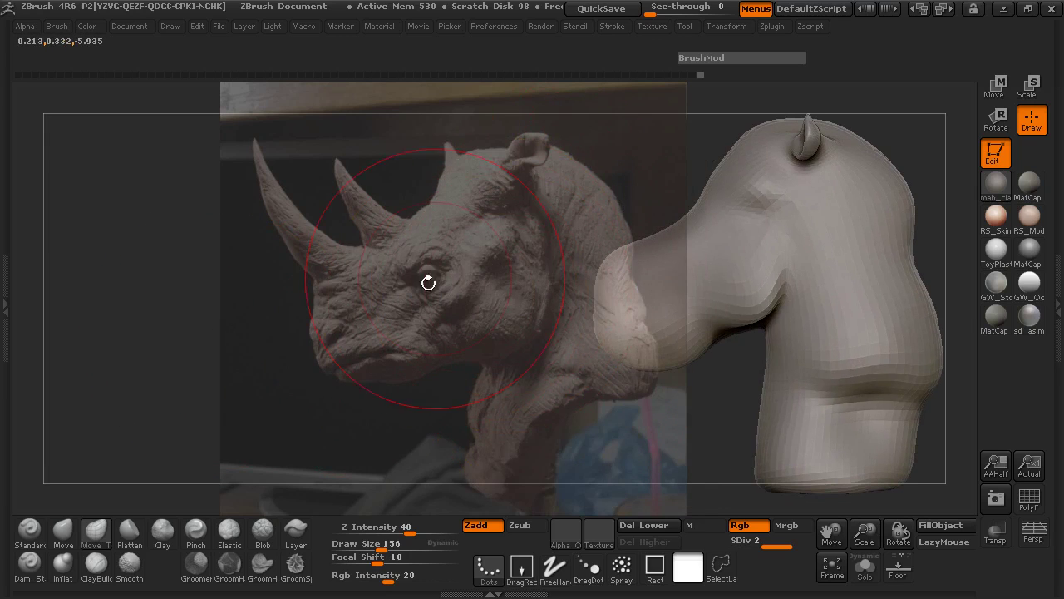
left_click_drag(437, 291, 379, 315)
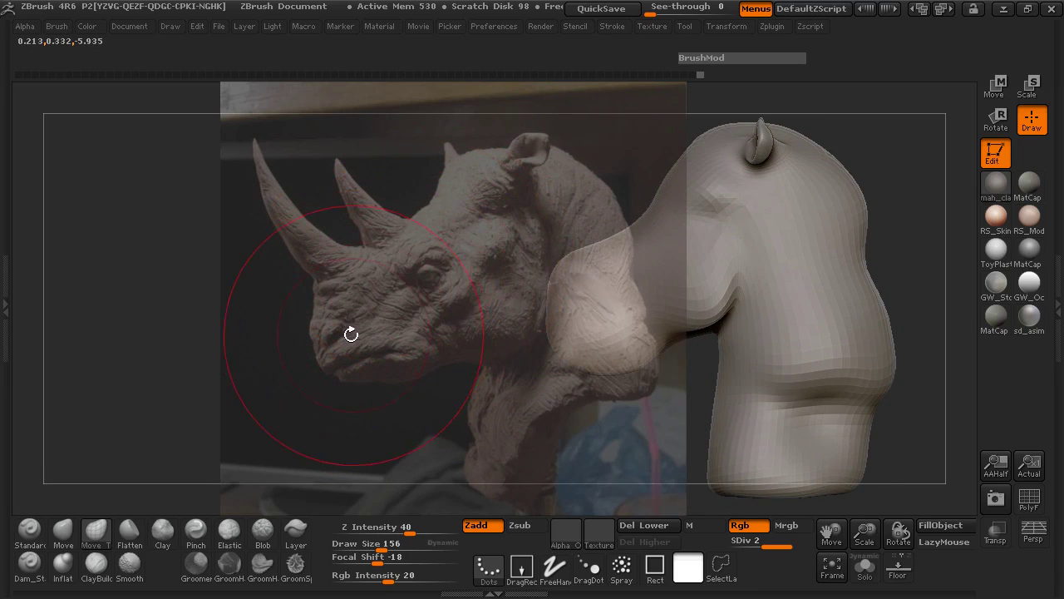
left_click_drag(349, 332, 105, 343, "alt")
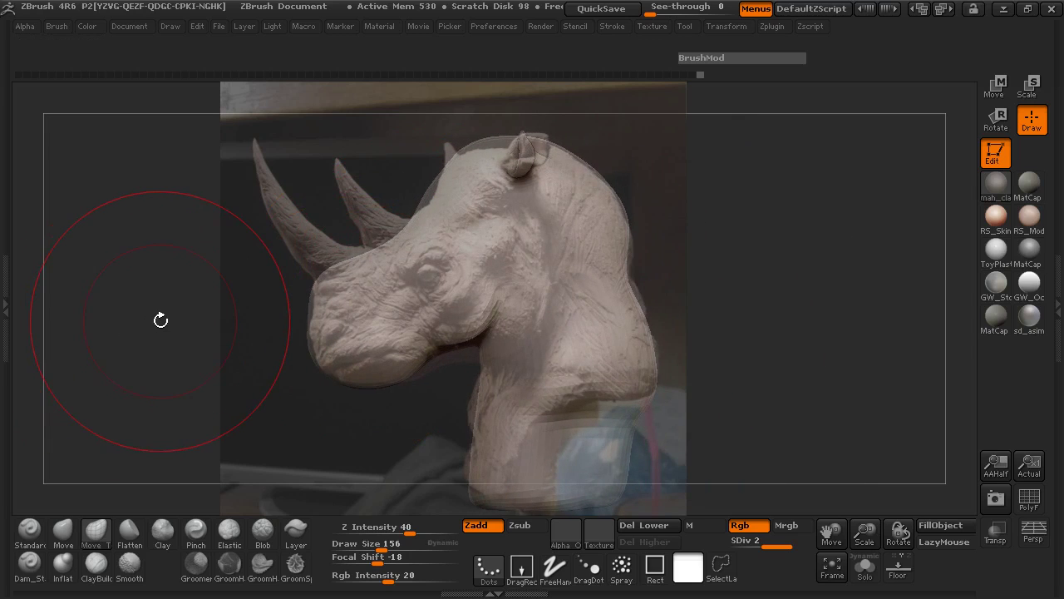
left_click_drag(161, 320, 161, 320, "alt")
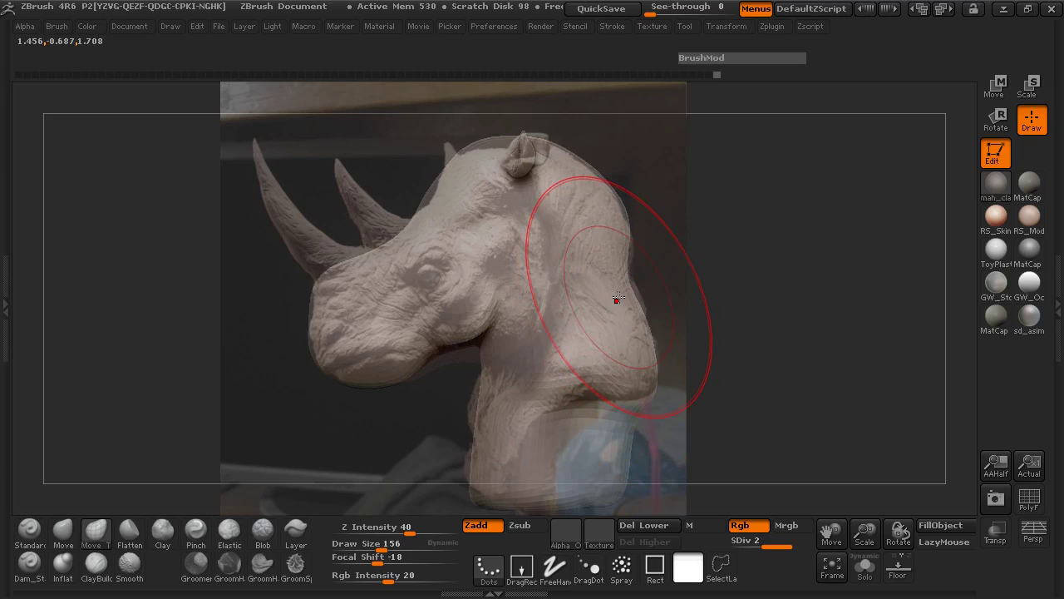
Set the draw size to 93 and pull the rear jaw line back to match the reference.
left_click_drag(714, 306, 723, 331)
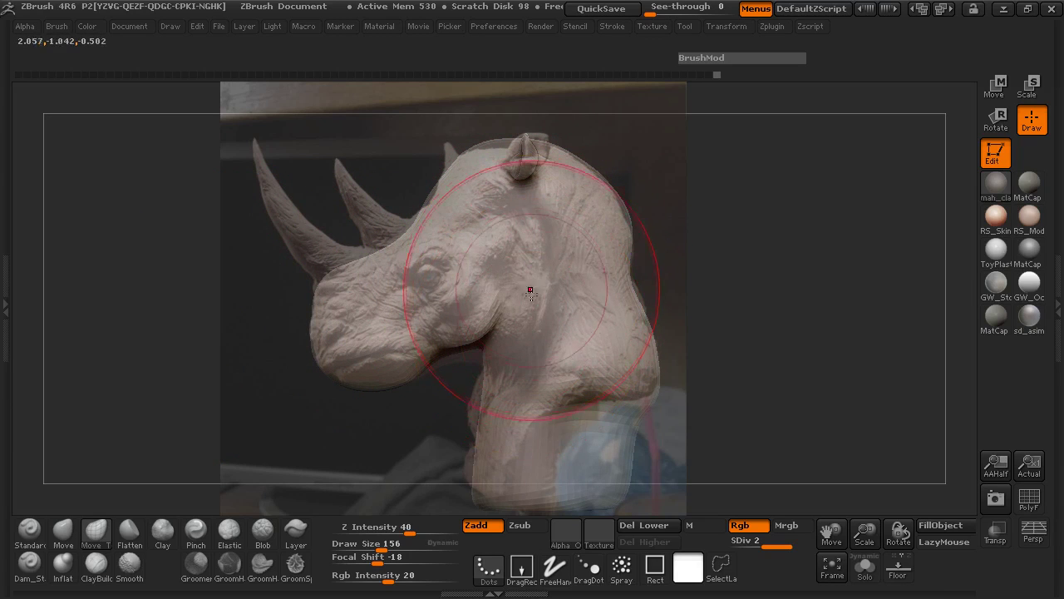
key("space")
left_click_drag(504, 324, 489, 323)
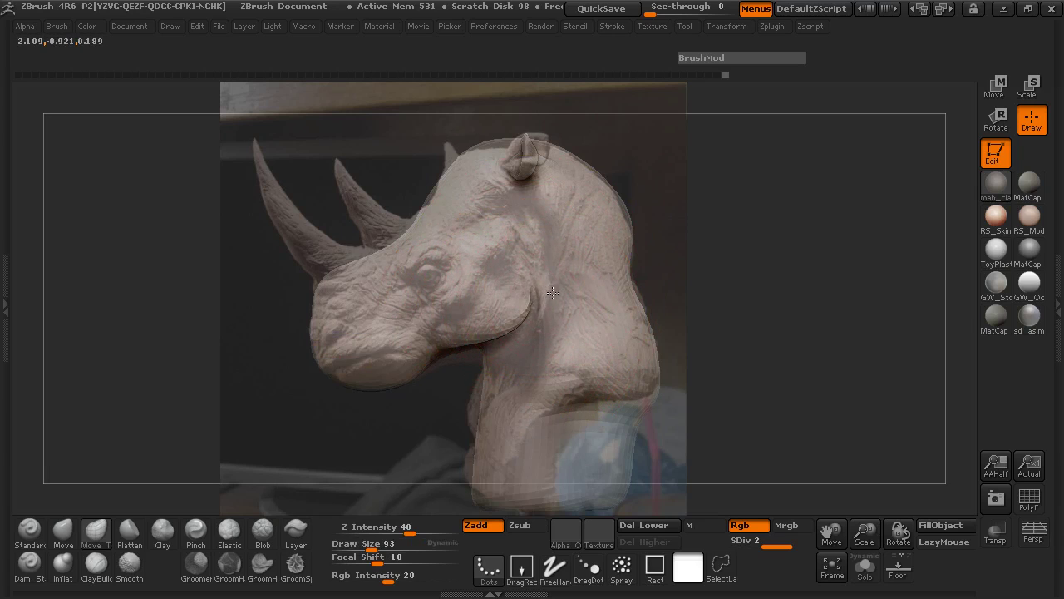
left_click_drag(233, 317, 286, 316)
Hide the reference photo and round out the cheeks below the eyes at draw size 93.
key("shift+z")
mouse_move(672, 305)
left_mouse_down()
mouse_move(557, 349)
mouse_move(474, 332)
mouse_move(382, 249)
mouse_move(475, 185)
mouse_move(582, 264)
mouse_move(493, 323)
left_mouse_up()
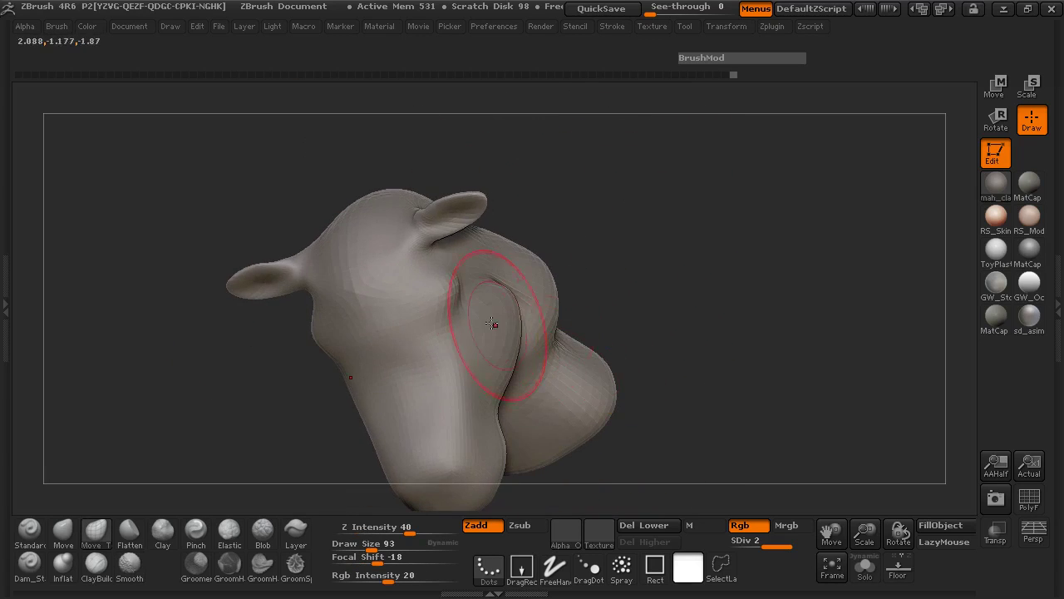
mouse_move(602, 253)
left_mouse_down()
mouse_move(641, 291)
mouse_move(610, 349)
mouse_move(693, 366)
mouse_move(656, 318)
mouse_move(657, 230)
mouse_move(637, 222)
mouse_move(617, 288)
mouse_move(613, 276)
mouse_move(549, 370)
left_mouse_up()
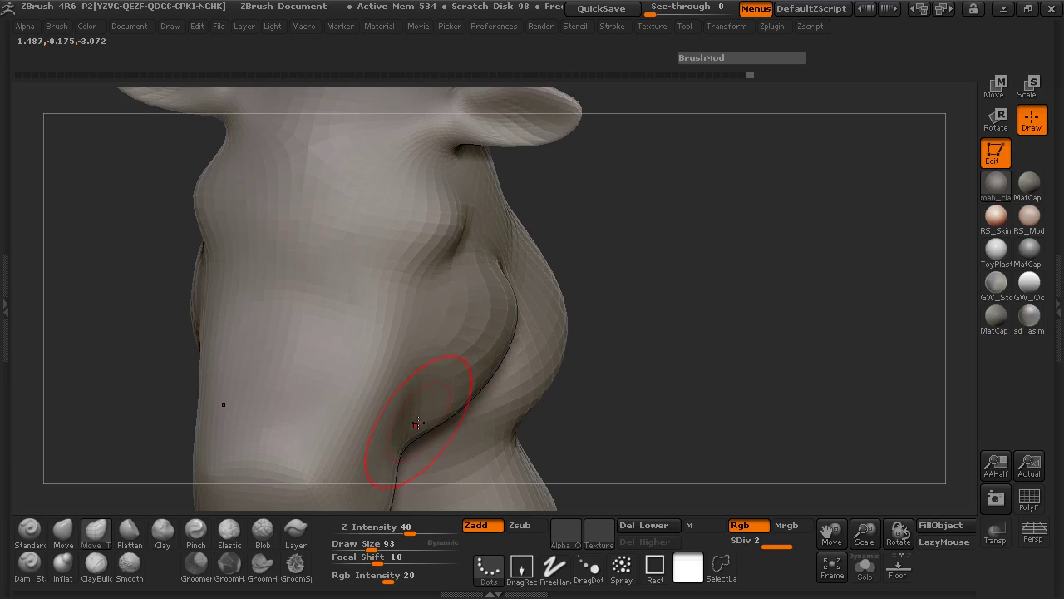
left_click_drag(712, 368, 439, 413)
left_click_drag(174, 396, 208, 385)
Shape the lower jaw edge where it meets the neck and check the bust from the front and side.
left_click_drag(743, 289, 802, 301)
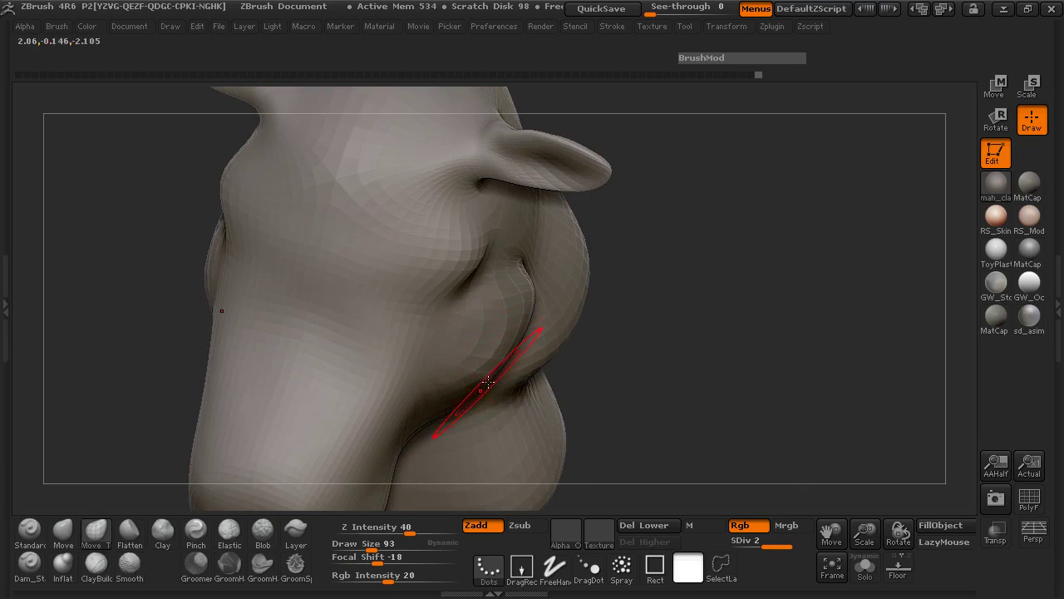
left_click_drag(499, 377, 563, 348)
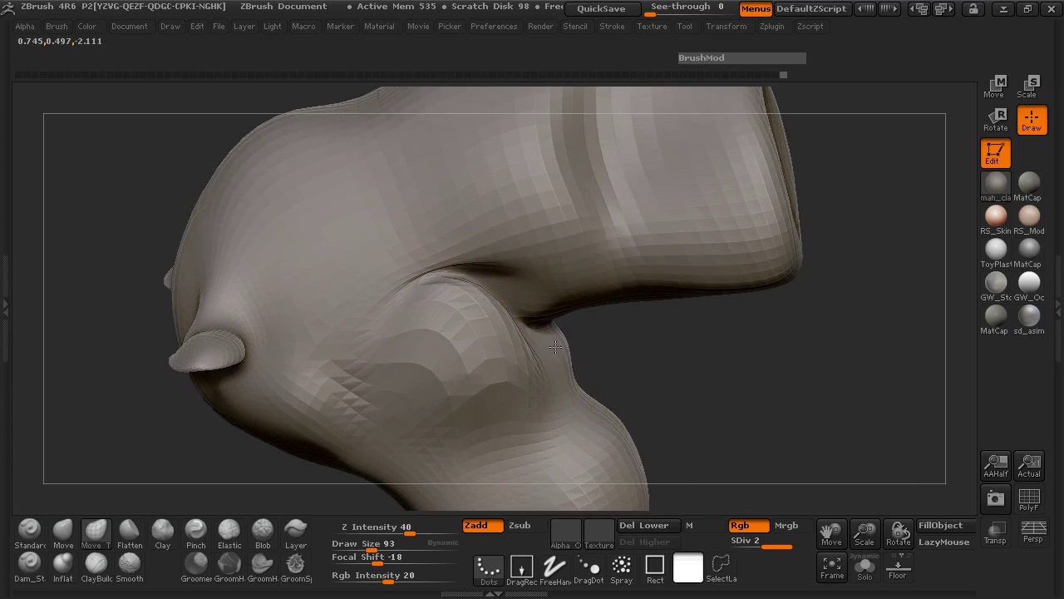
mouse_move(635, 352)
left_mouse_down()
mouse_move(297, 352)
mouse_move(135, 179)
mouse_move(197, 219)
mouse_move(316, 333)
mouse_move(428, 383)
left_mouse_up()
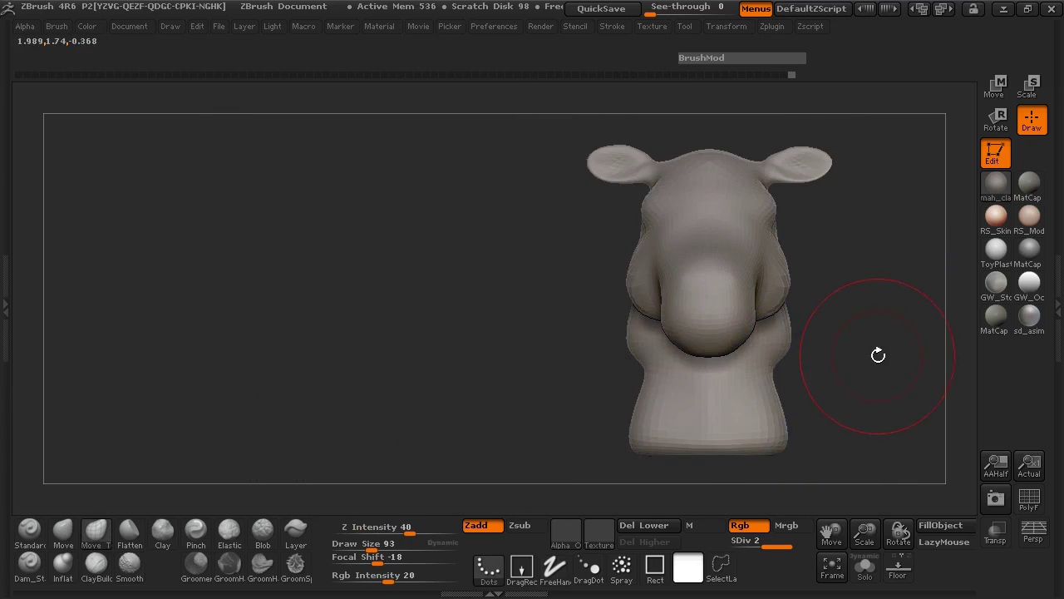
mouse_move(879, 352)
left_mouse_down("alt")
mouse_move(687, 358)
mouse_move(714, 349)
mouse_move(703, 360)
mouse_move(690, 358)
mouse_move(703, 333)
mouse_move(691, 340)
left_mouse_up("alt")
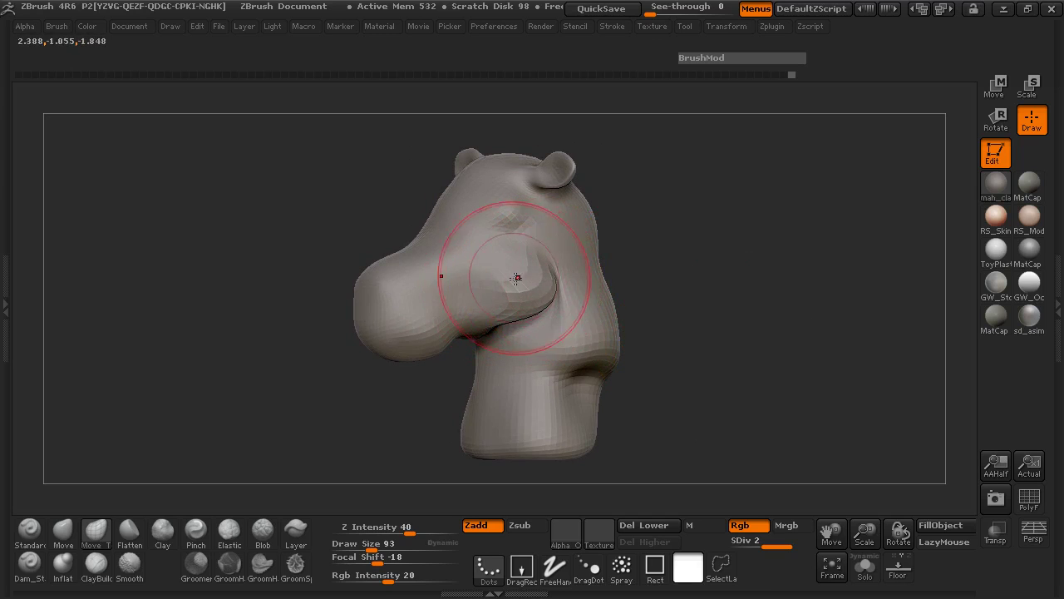
mouse_move(656, 292)
left_mouse_down()
mouse_move(681, 296)
mouse_move(661, 293)
mouse_move(693, 323)
mouse_move(689, 285)
mouse_move(753, 288)
mouse_move(676, 302)
mouse_move(759, 315)
mouse_move(647, 321)
mouse_move(674, 320)
left_mouse_up()
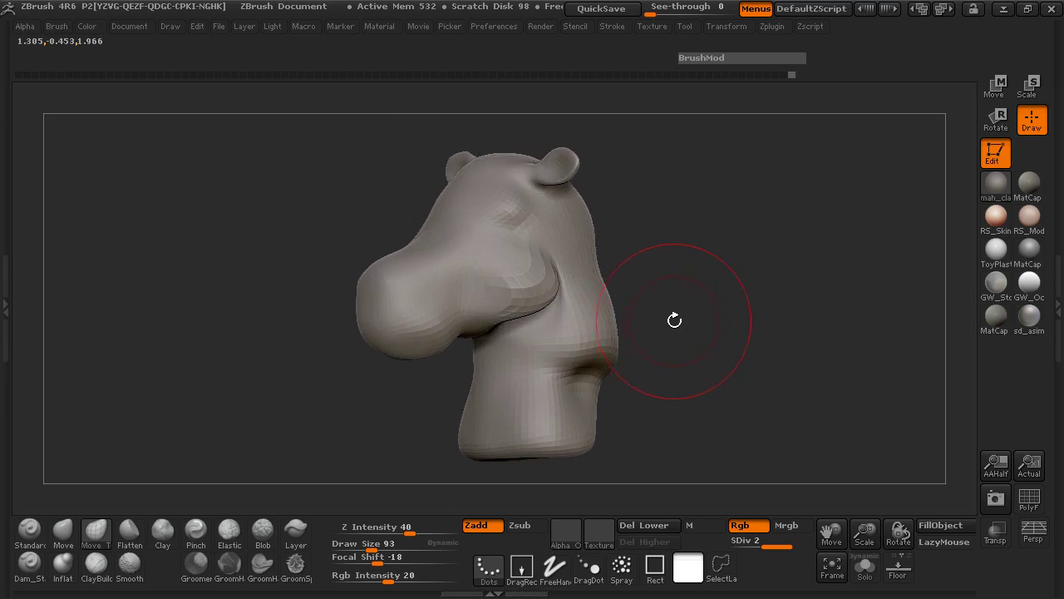